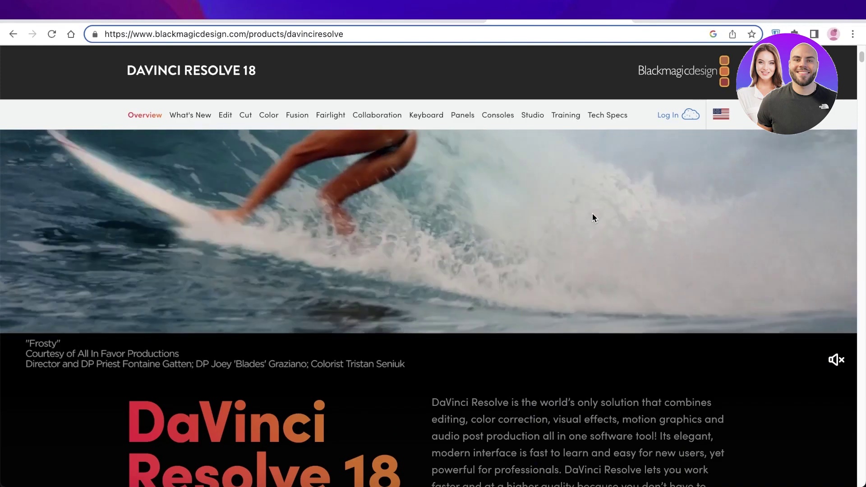
Scroll the Blackmagic page, view the free DaVinci Resolve download options, then close them.
scroll(591, 214, "down", 5)
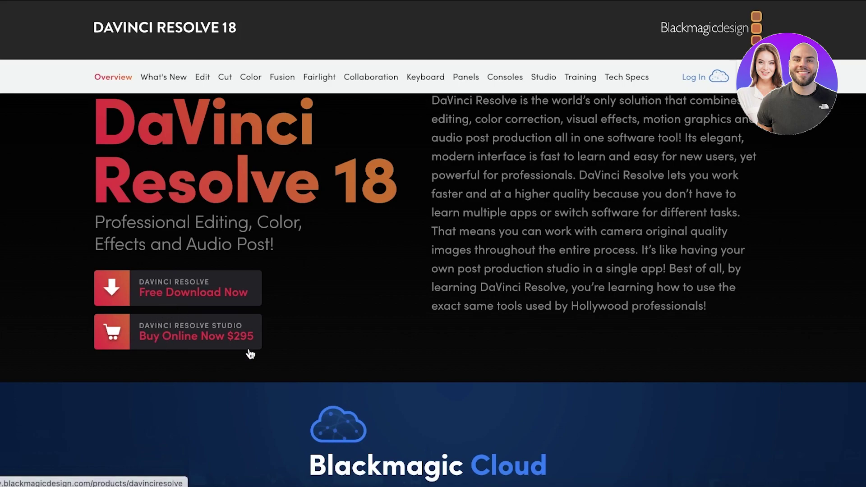
scroll(250, 351, "down", 3)
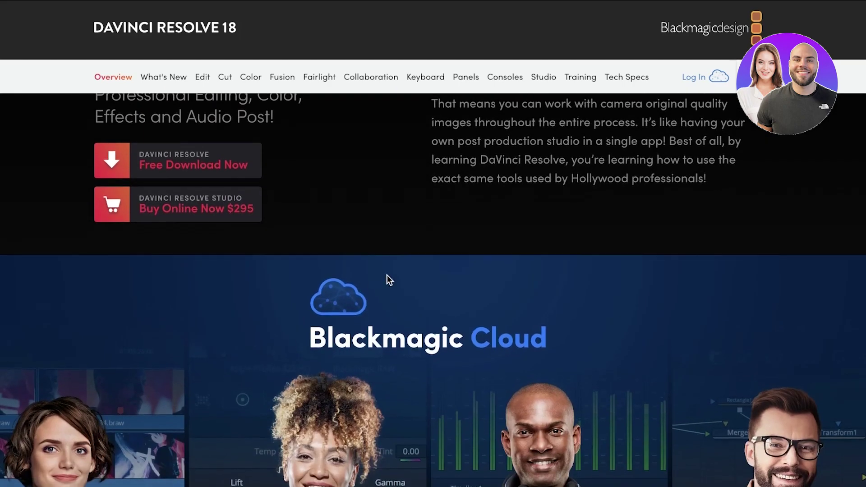
scroll(387, 274, "up", 1)
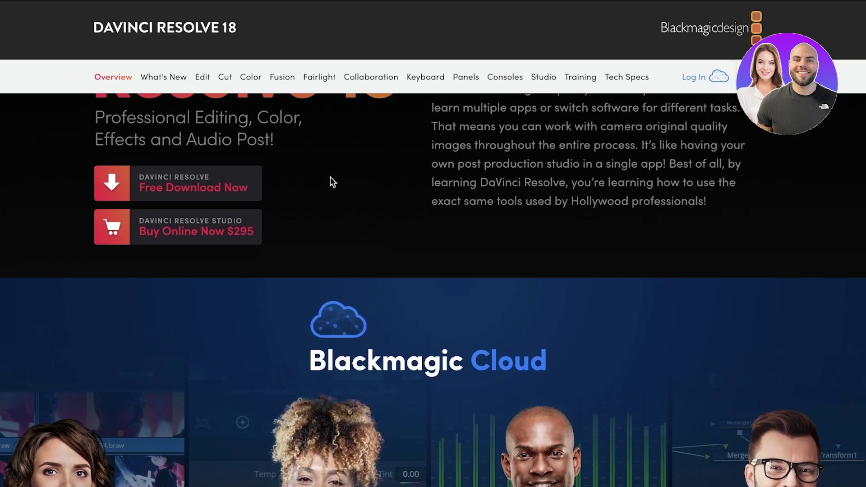
scroll(330, 180, "up", 9)
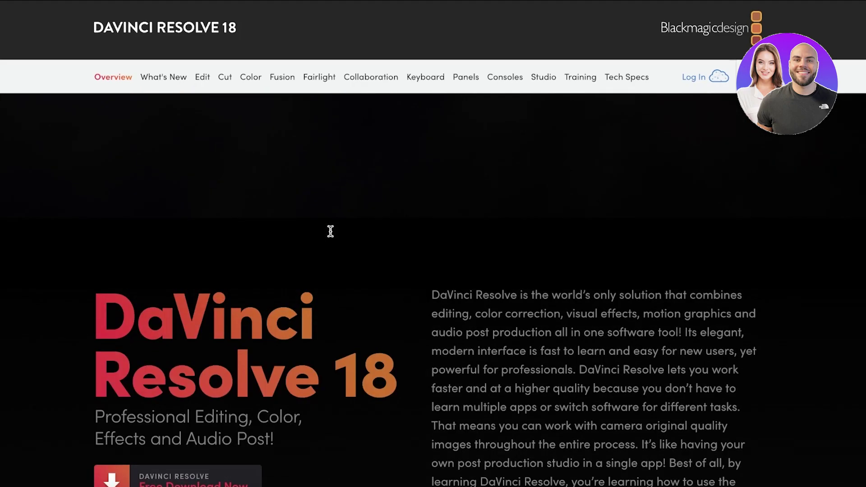
scroll(332, 239, "up", 5)
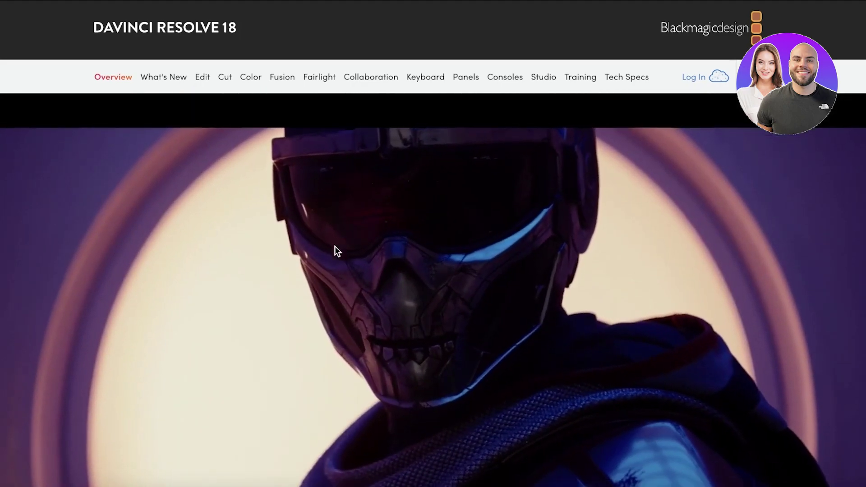
scroll(335, 246, "down", 12)
scroll(334, 247, "down", 7)
scroll(334, 247, "up", 11)
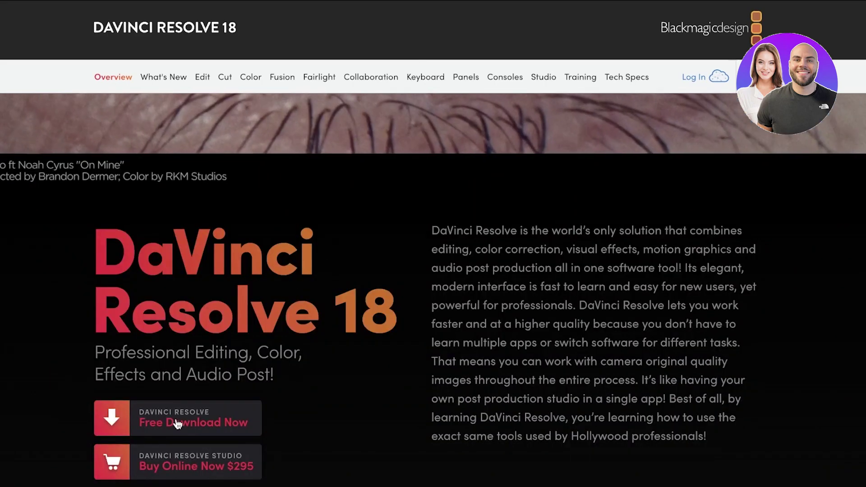
left_click(167, 433)
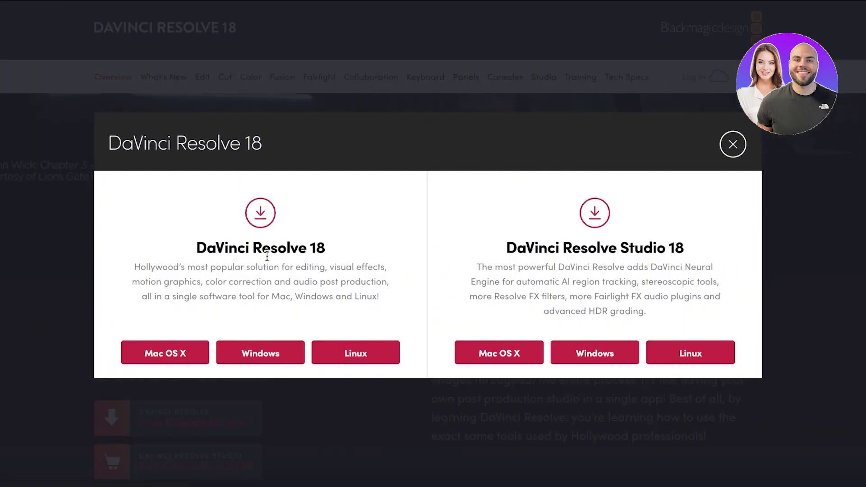
left_click(732, 144)
Scroll the page once more, then switch from Chrome to the DaVinci Resolve app from the Dock.
scroll(536, 198, "up", 5)
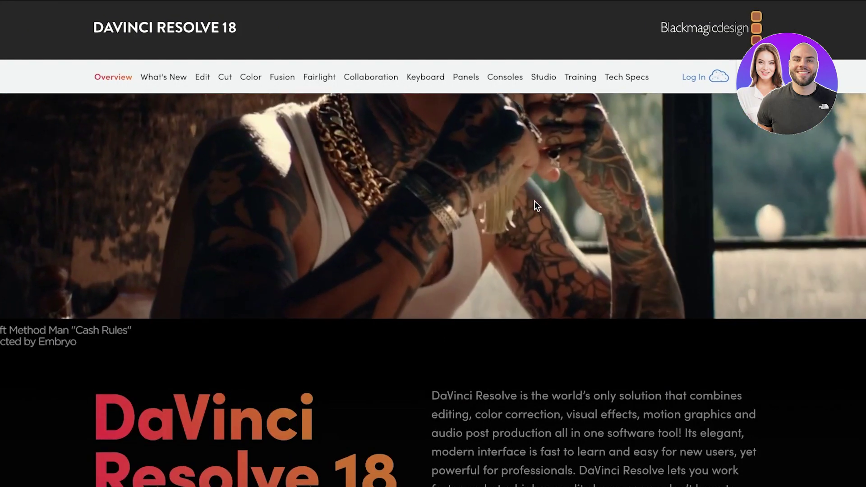
scroll(535, 201, "down", 10)
scroll(535, 202, "down", 5)
scroll(535, 202, "up", 10)
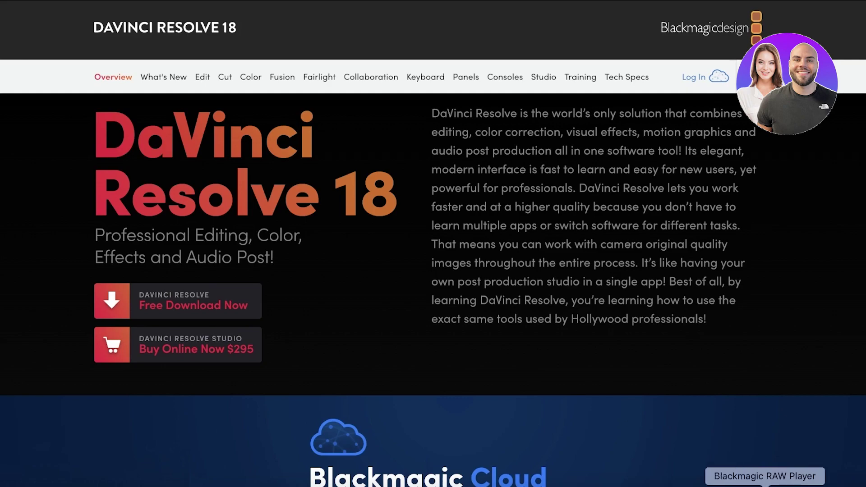
left_click(799, 485)
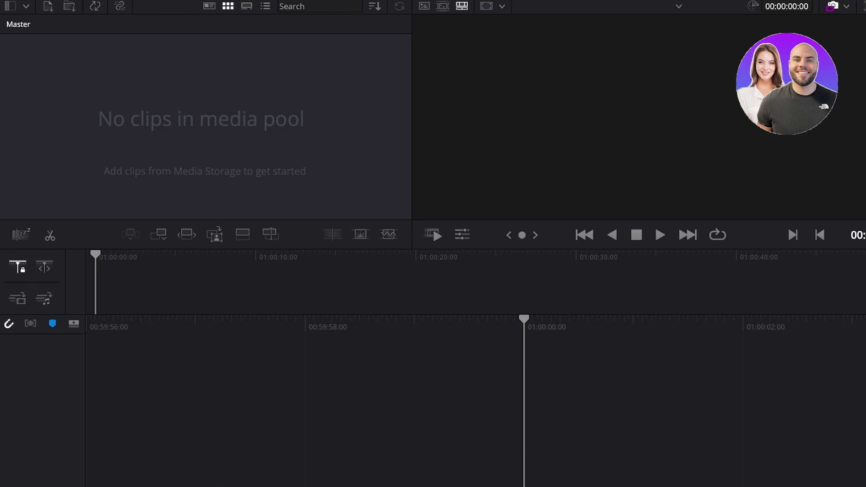
Visit the Media, Cut, Edit, Fusion, Color, Fairlight and Deliver pages, ending back on Media.
key("shift+2")
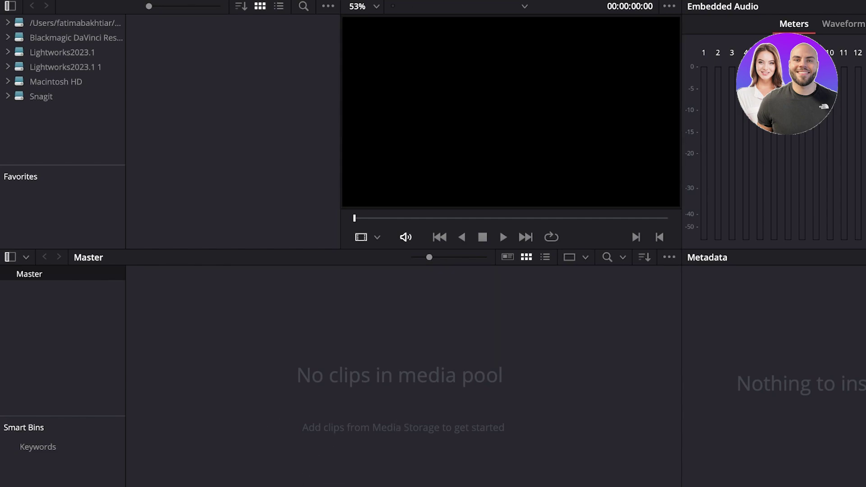
left_click(319, 481)
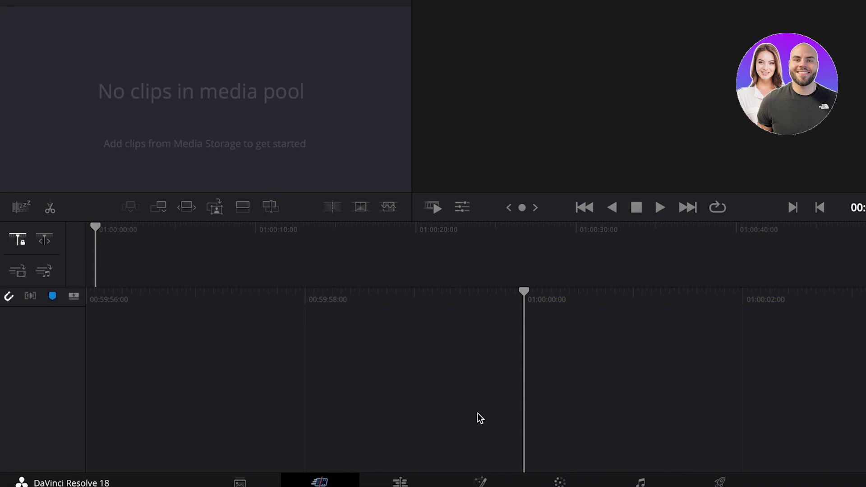
left_click(436, 483)
left_click(491, 483)
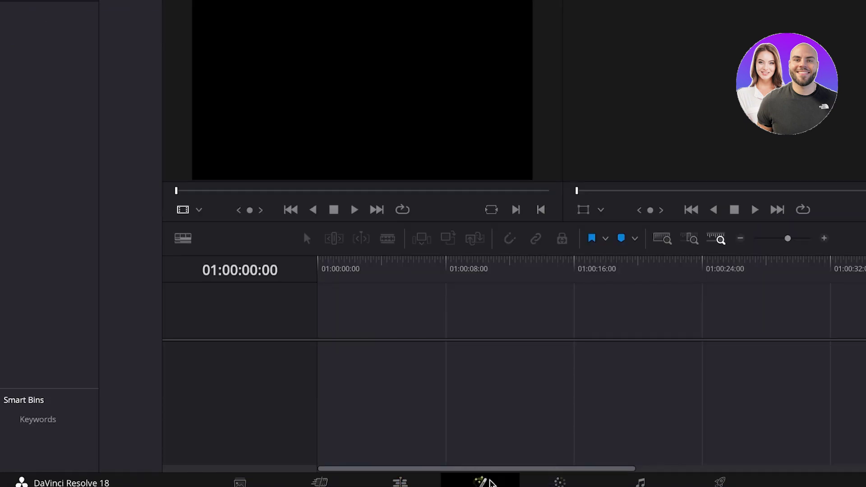
left_click(560, 482)
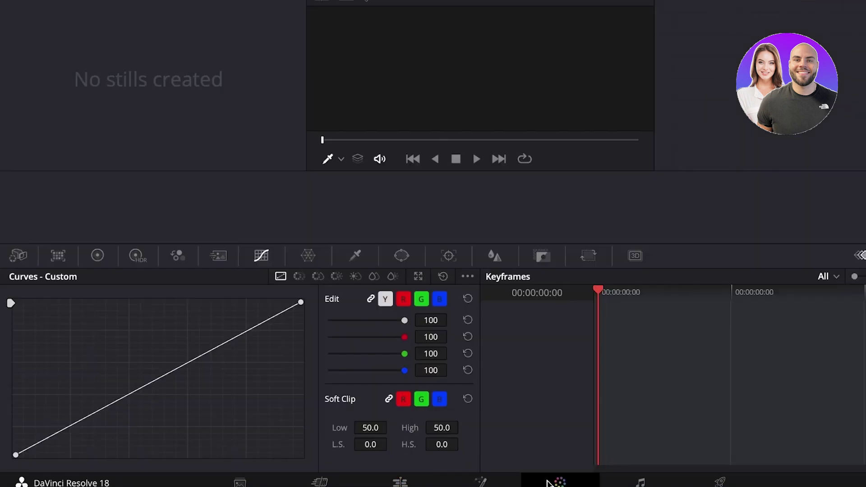
left_click(656, 483)
left_click(712, 480)
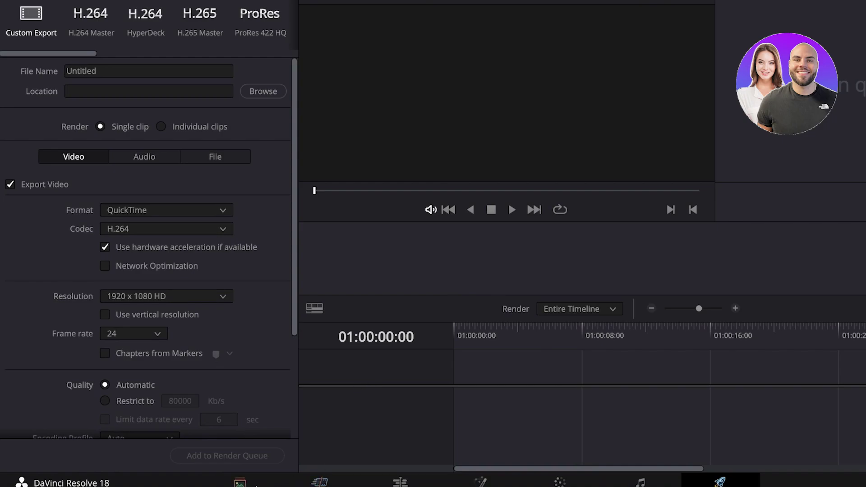
left_click(240, 482)
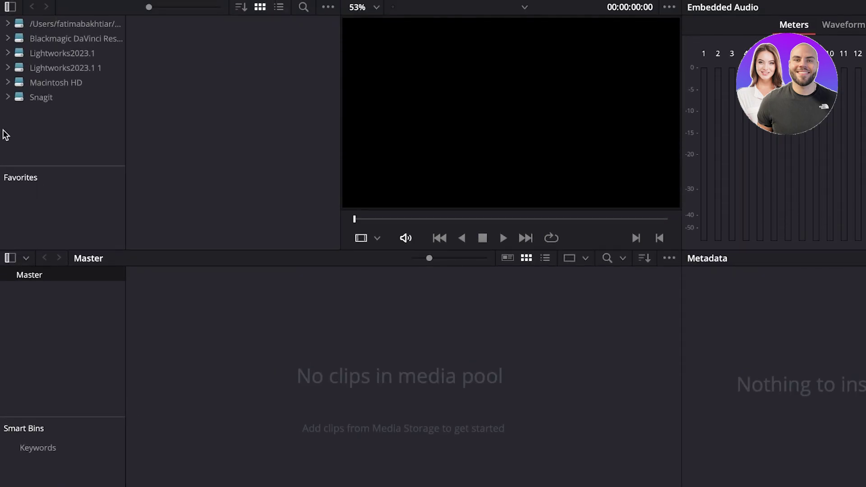
Browse Movies and the Lightworks, Macintosh HD and Snagit volumes with larger thumbnails, then return to Cut.
left_click(60, 24)
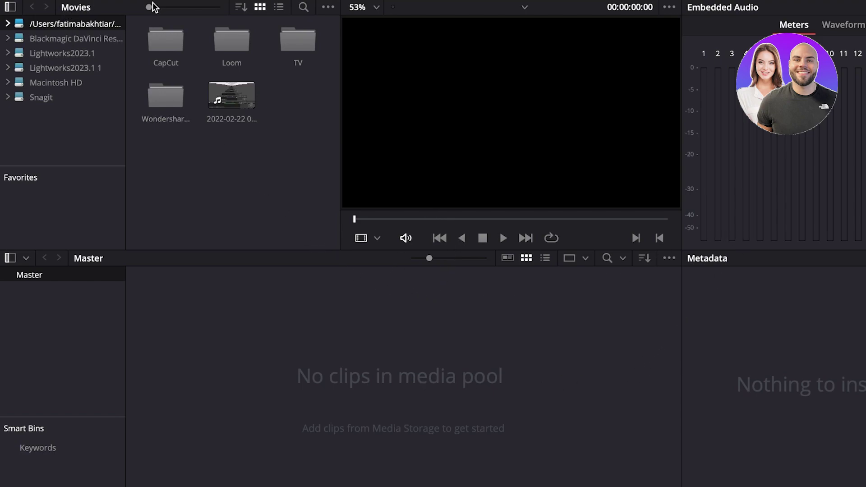
left_click_drag(150, 7, 170, 7)
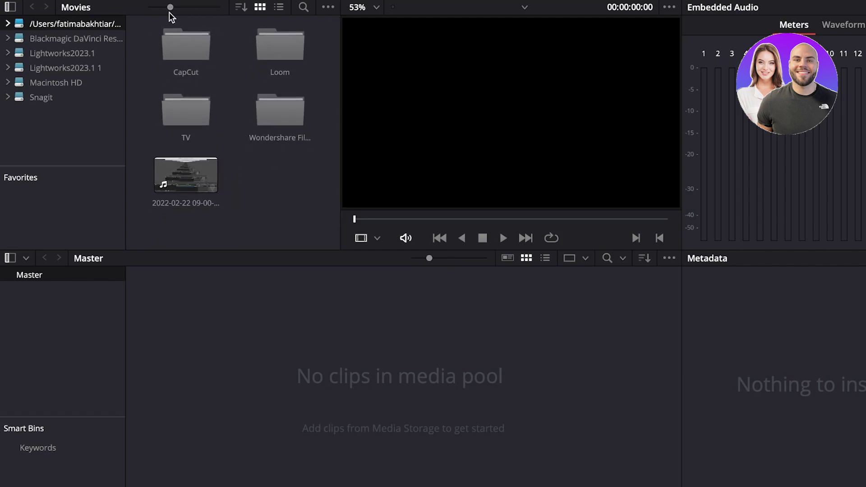
left_click(24, 51)
left_click(32, 81)
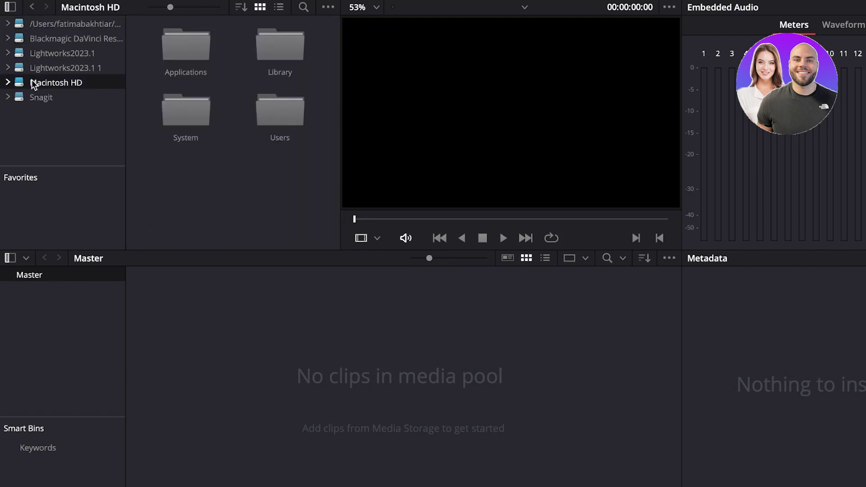
left_click(32, 97)
left_click(59, 83)
left_click(45, 68)
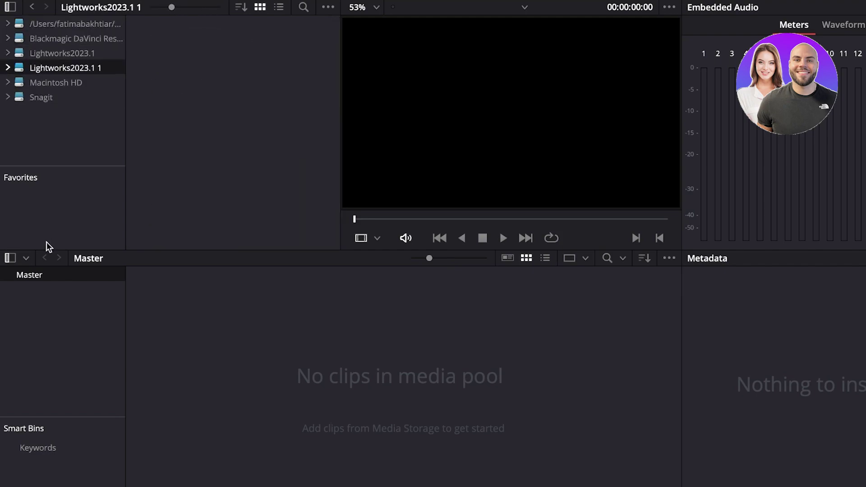
key("shift+3")
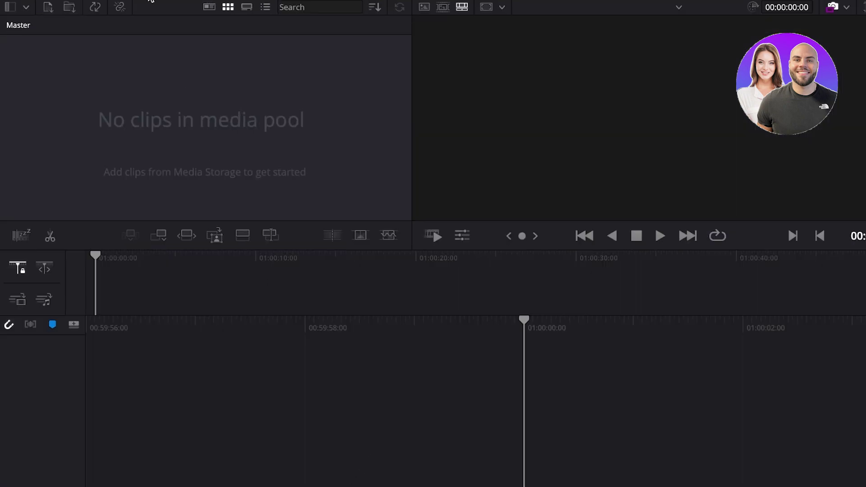
Open Import Media, allow Desktop and Downloads access, browse Downloads, Desktop and Voiceovers, then cancel.
left_click(69, 9)
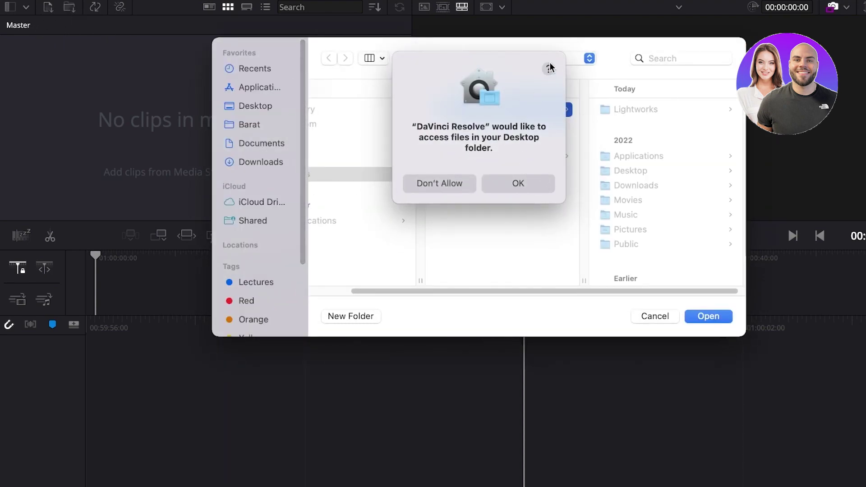
left_click(491, 184)
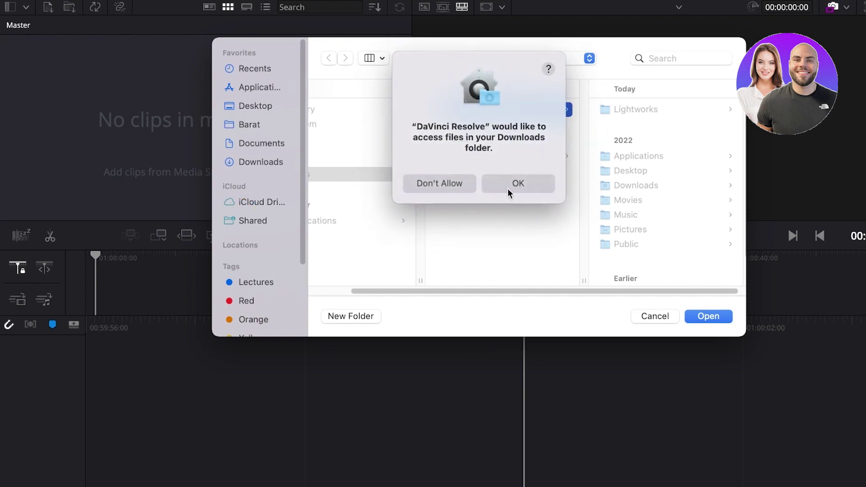
left_click(508, 188)
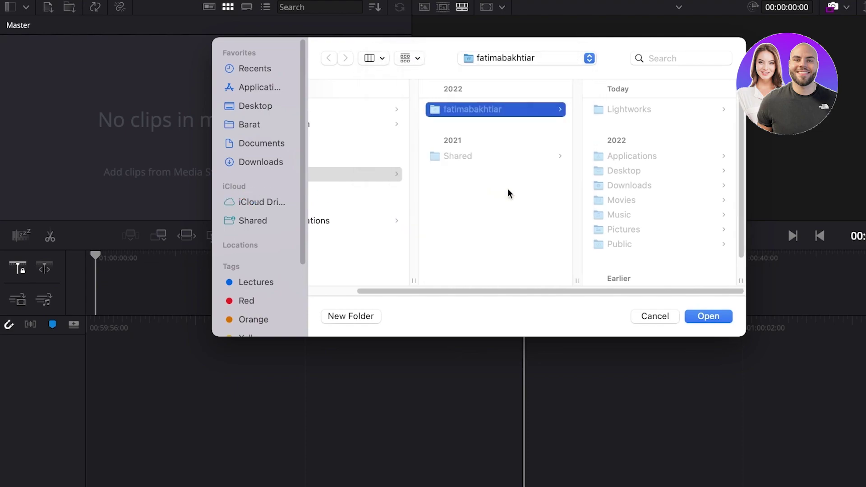
left_click(260, 163)
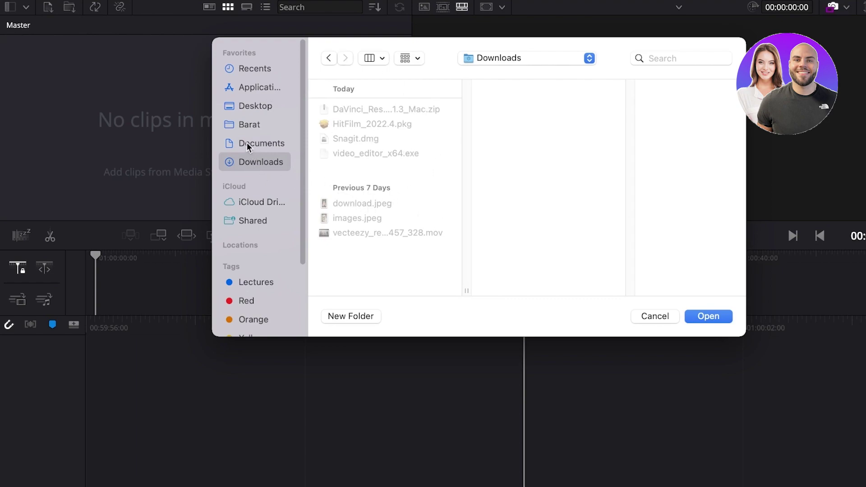
left_click(254, 108)
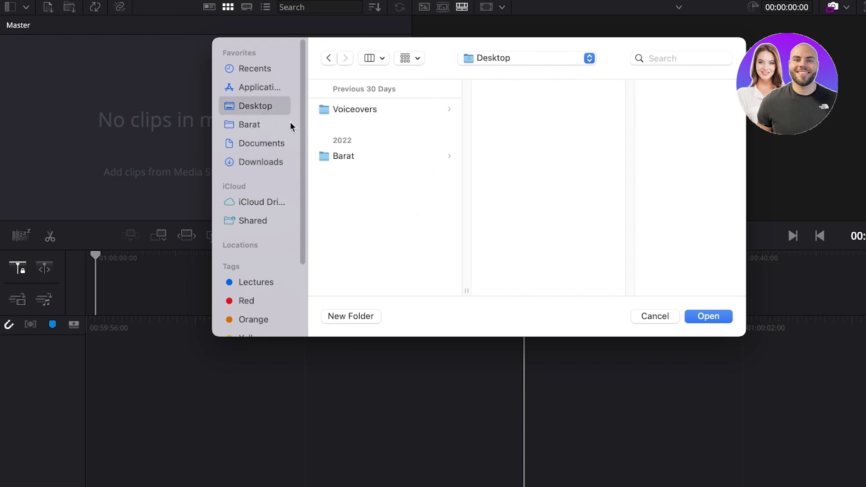
left_click(354, 109)
left_click(664, 314)
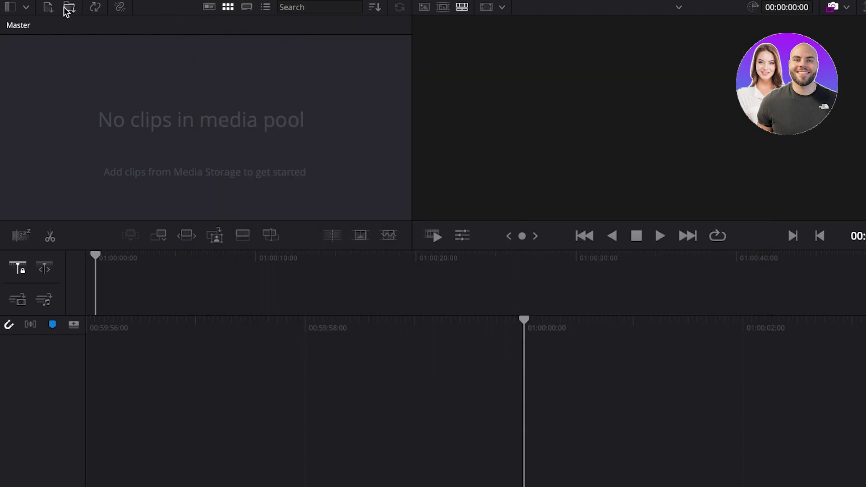
Reopen the import browser, check Downloads and Documents, refuse Documents access, and close without importing.
left_click(48, 8)
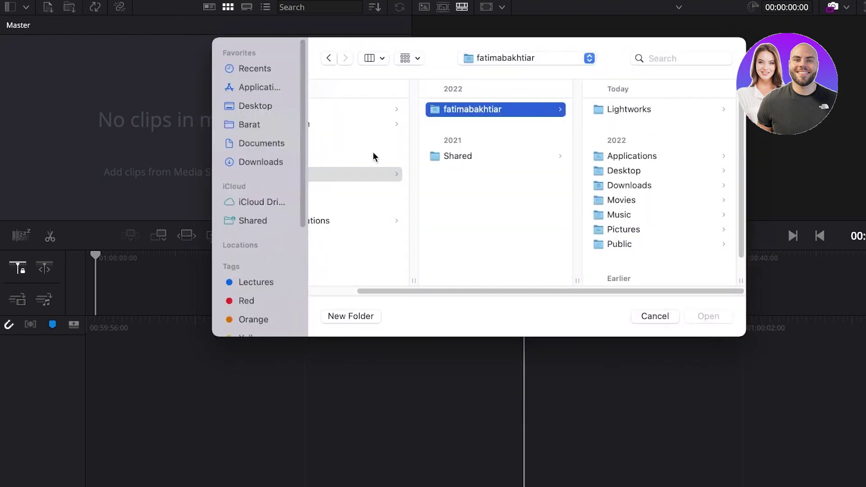
left_click(656, 316)
left_click(68, 8)
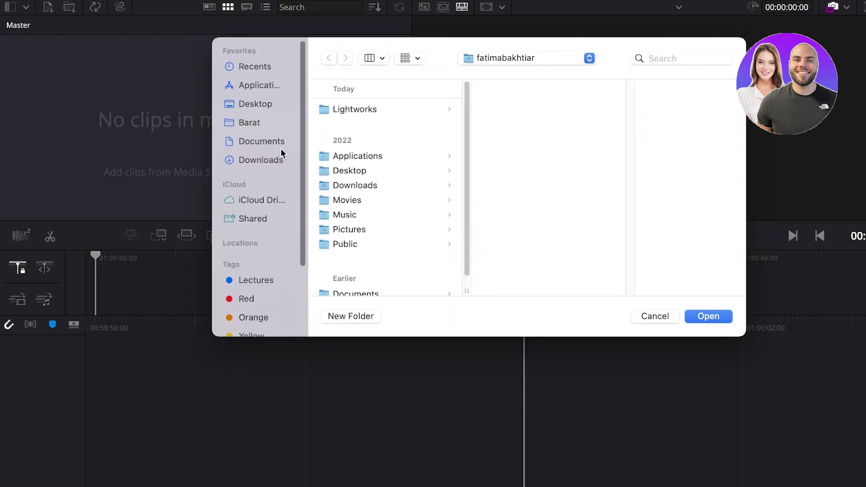
left_click(272, 162)
left_click(262, 144)
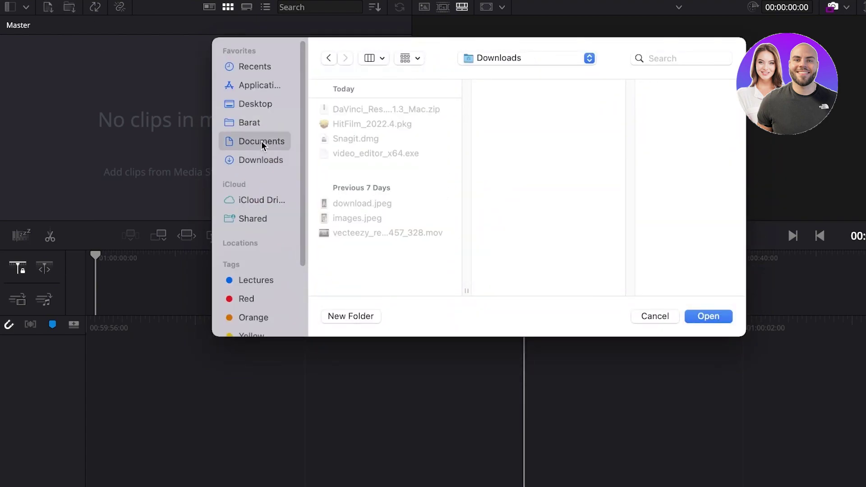
left_click(447, 189)
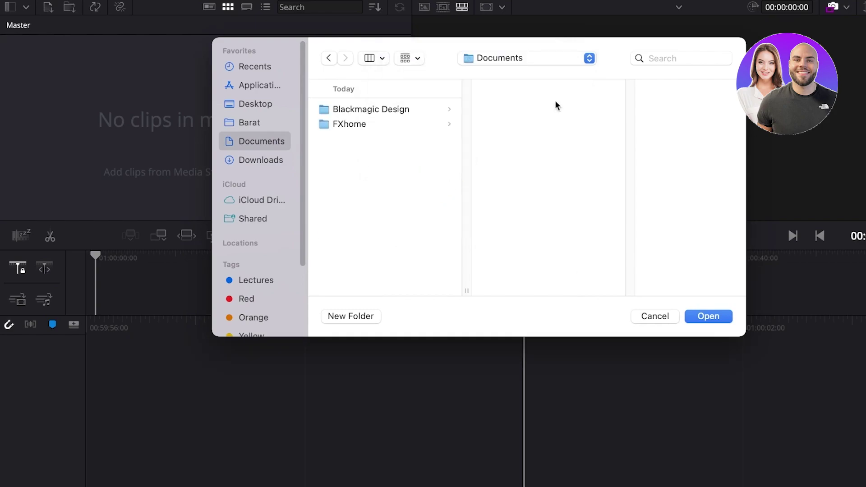
left_click(662, 321)
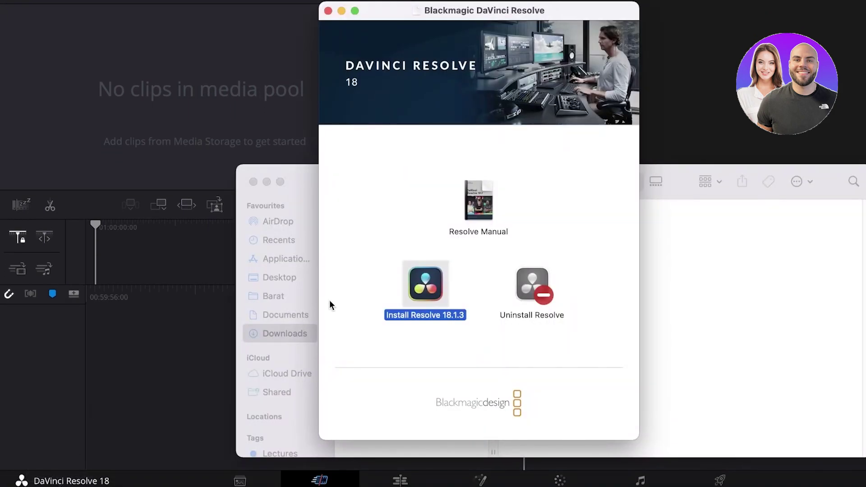
Close the installer and drag the family sunset .mov from Downloads into the media pool, adopting its frame rate.
left_click(328, 11)
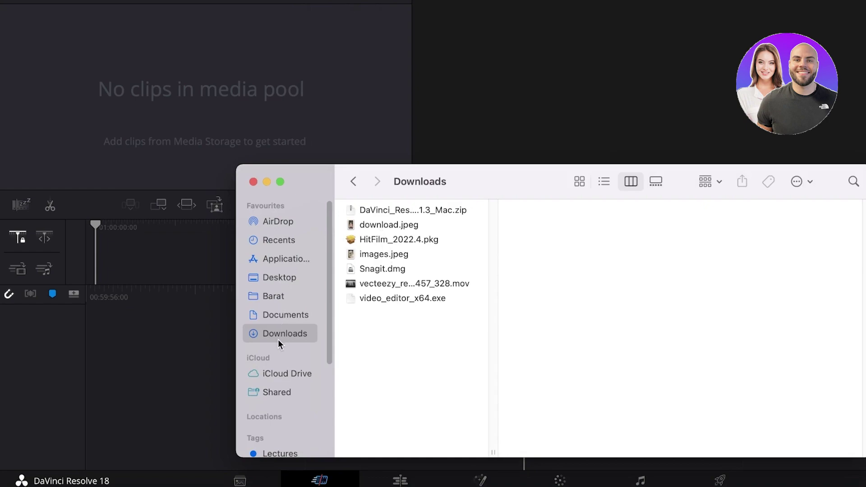
left_click(390, 283)
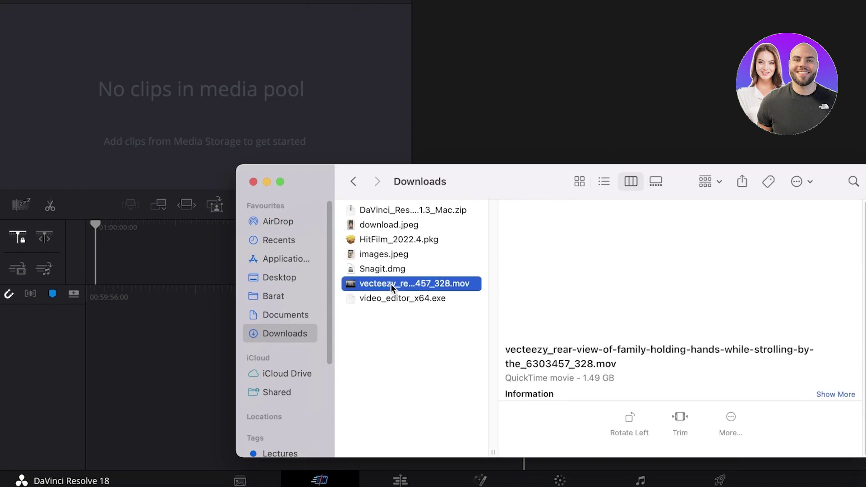
left_click_drag(390, 283, 209, 82)
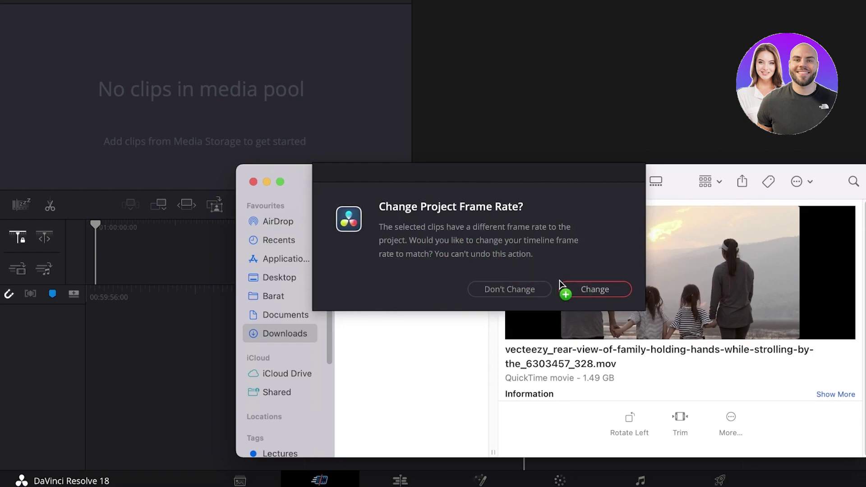
left_click(589, 289)
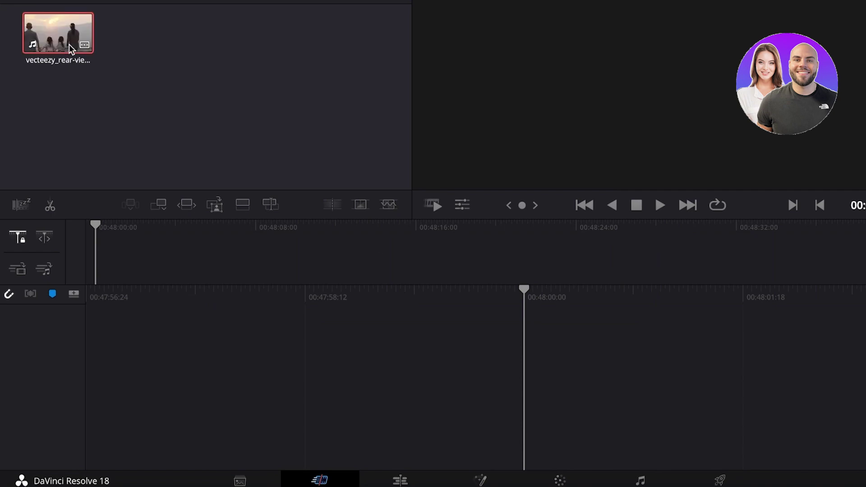
Put the family clip on a new Timeline 1, scrub it, and play to about 01:00:10.
left_click(54, 41)
left_click_drag(54, 41, 286, 342)
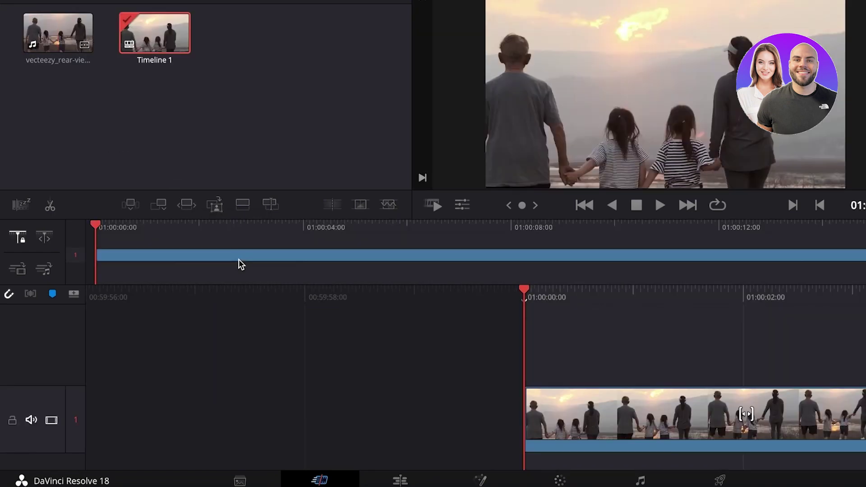
left_click_drag(746, 413, 621, 414)
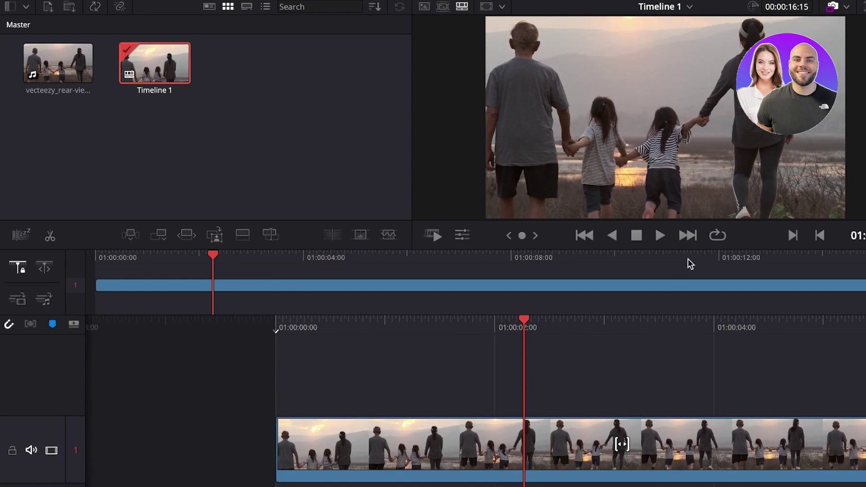
left_click(655, 237)
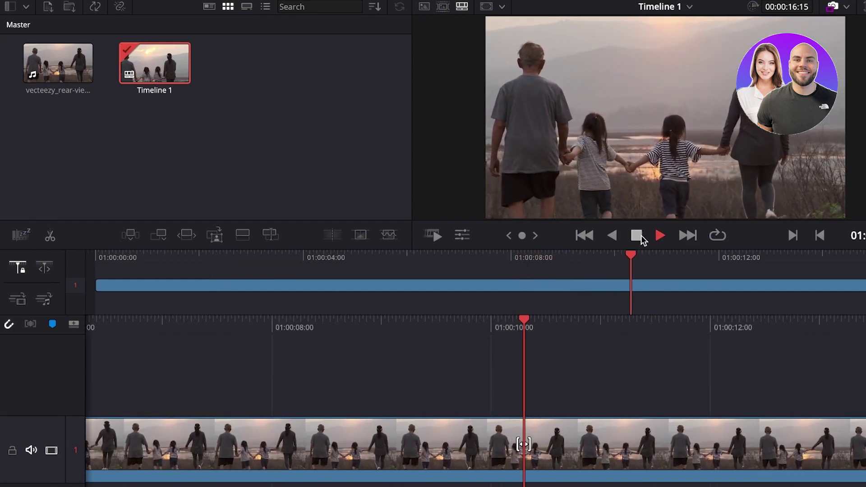
left_click(637, 235)
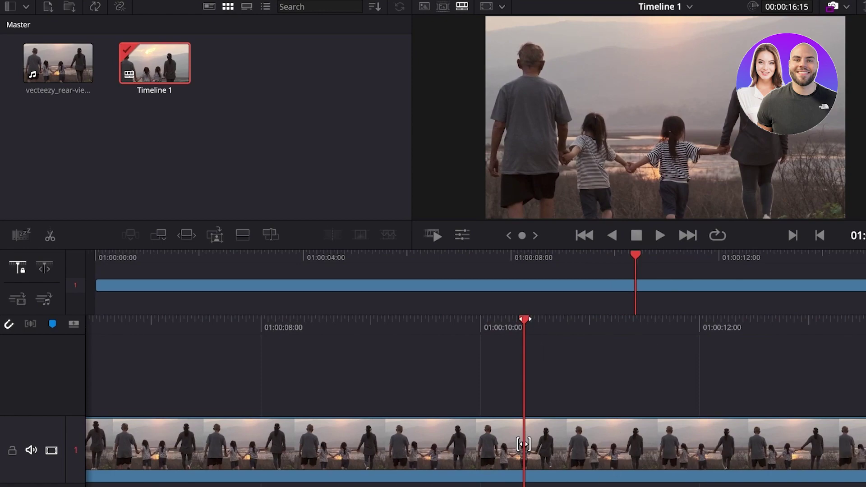
Return the playhead to the timeline start, turn on free playhead, and show the Effects library.
left_click(611, 289)
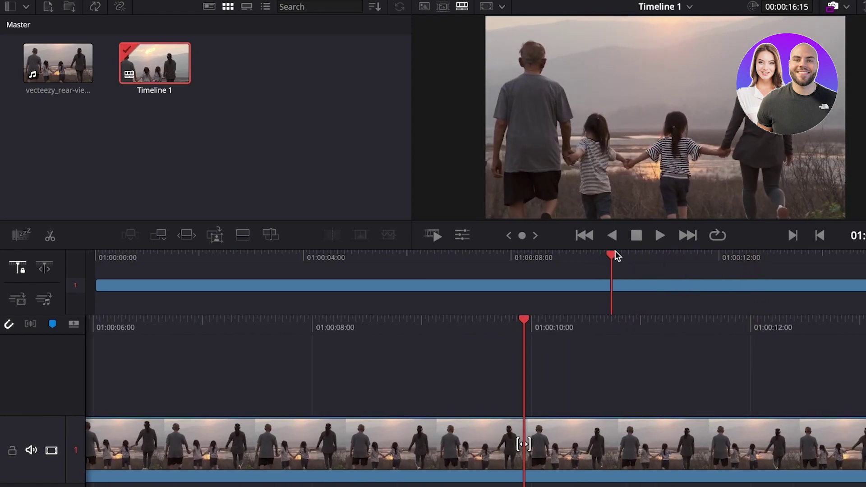
left_click_drag(615, 250, 91, 293)
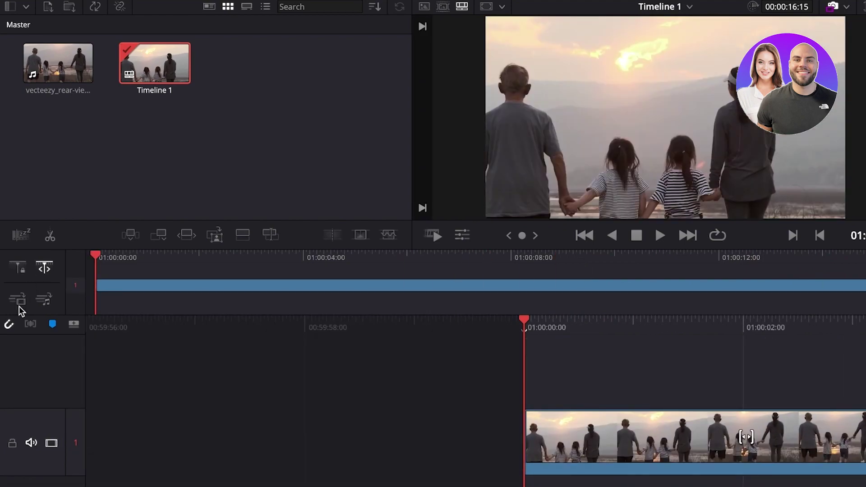
left_click(46, 270)
left_click(360, 1)
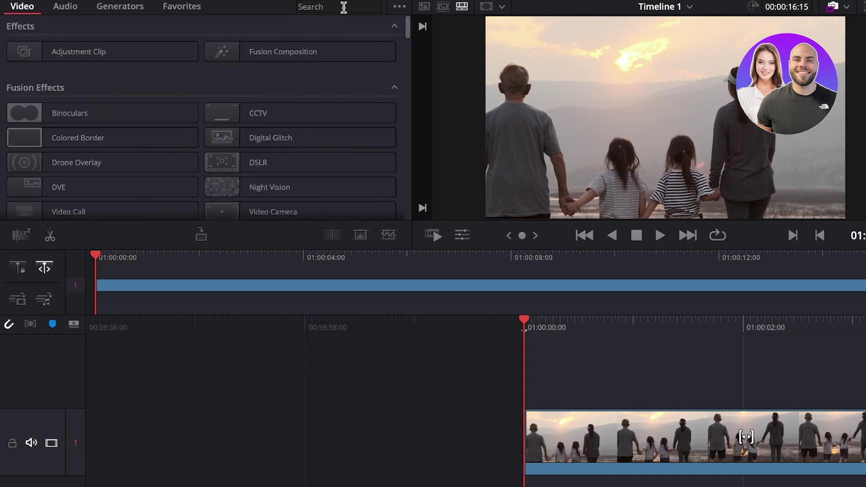
Try applying Drone Overlay, decline the Studio upgrade, dismiss the warning, and go back to the media pool.
scroll(91, 131, "down", 2)
double_click(94, 101)
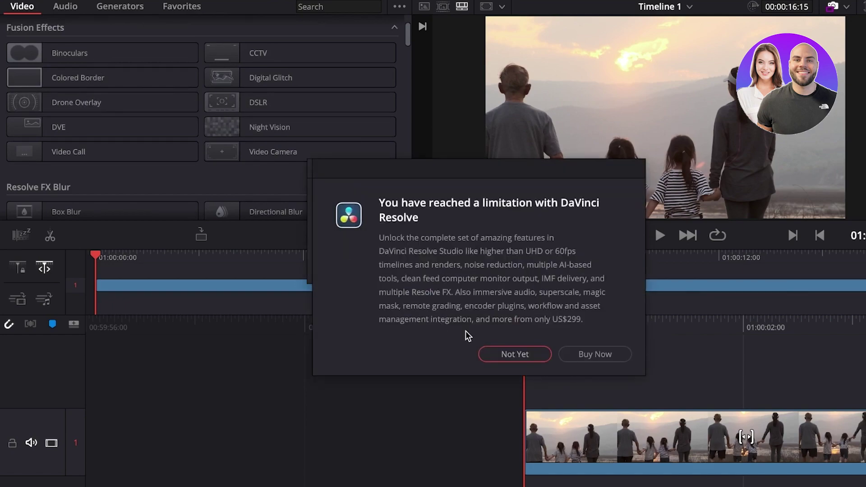
left_click(502, 351)
left_click(572, 266)
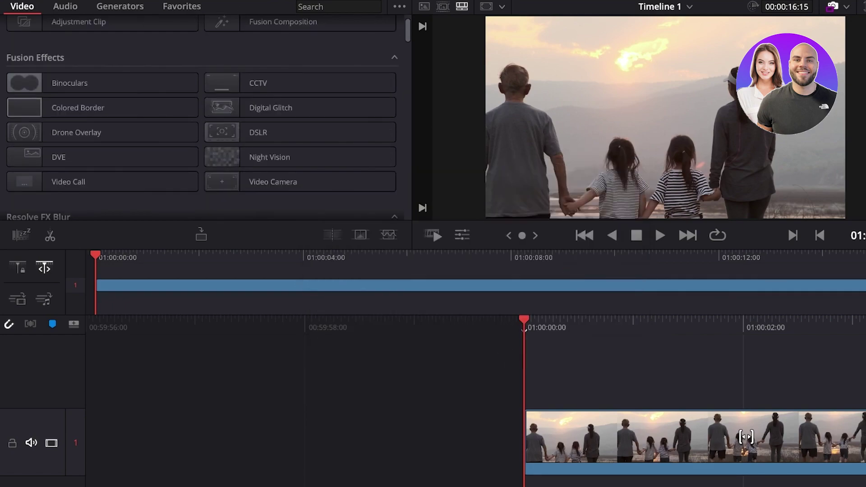
left_click(311, 1)
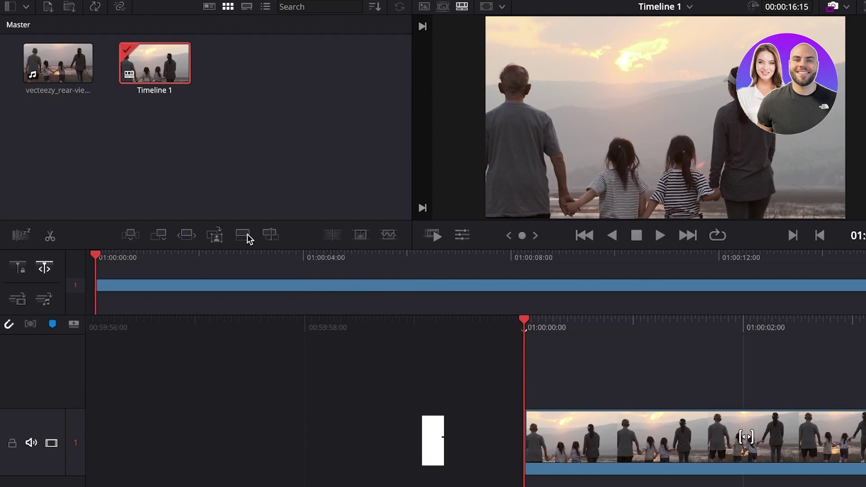
Add a close-up copy on track 2, then delete both track-2 clips and the track-1 clip.
left_click(210, 234)
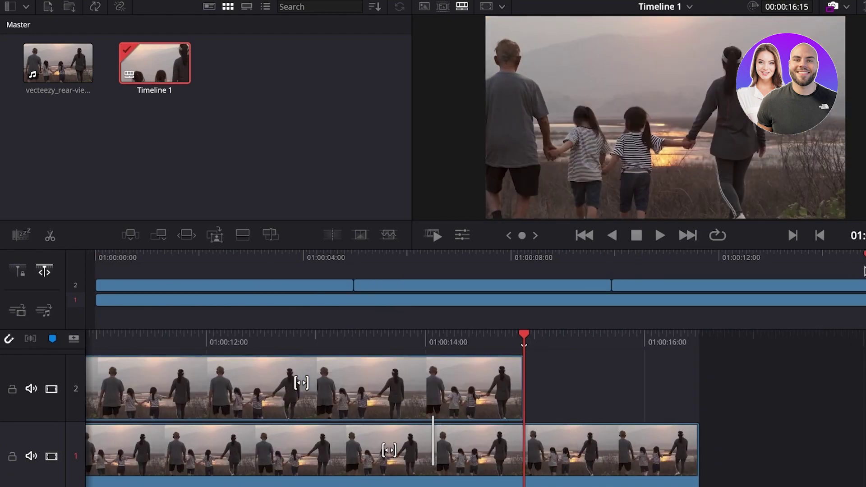
left_click_drag(859, 257, 172, 320)
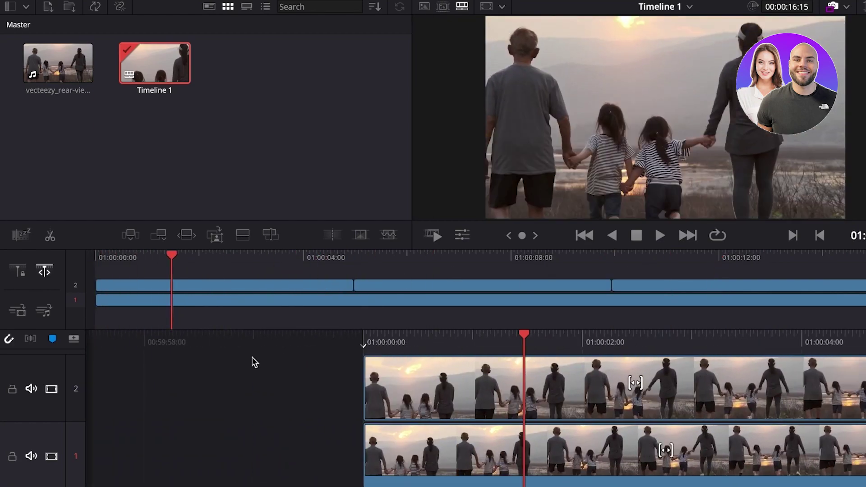
right_click(401, 385)
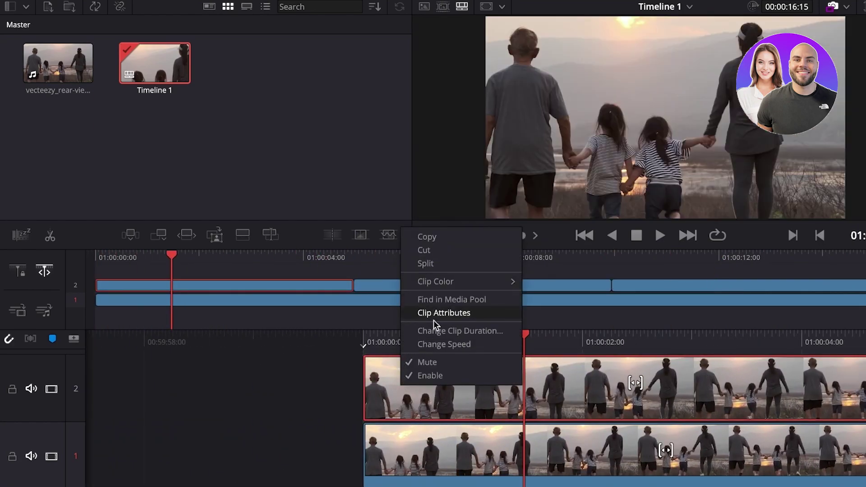
left_click(424, 250)
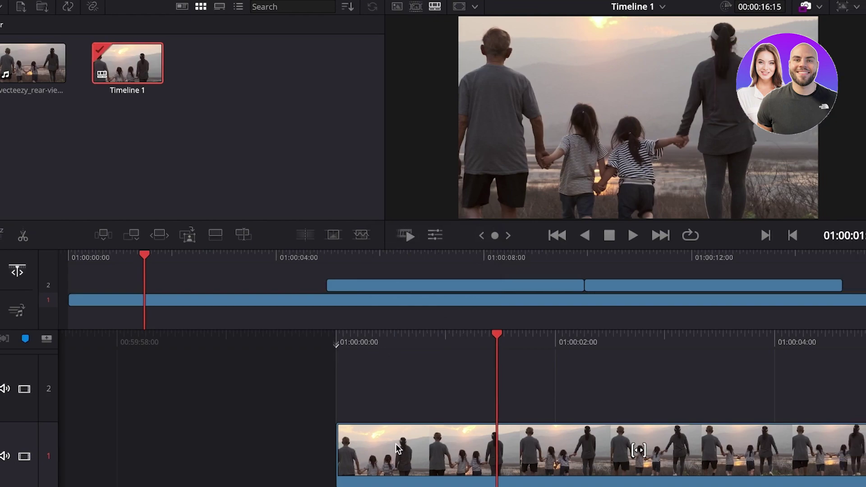
right_click(838, 399)
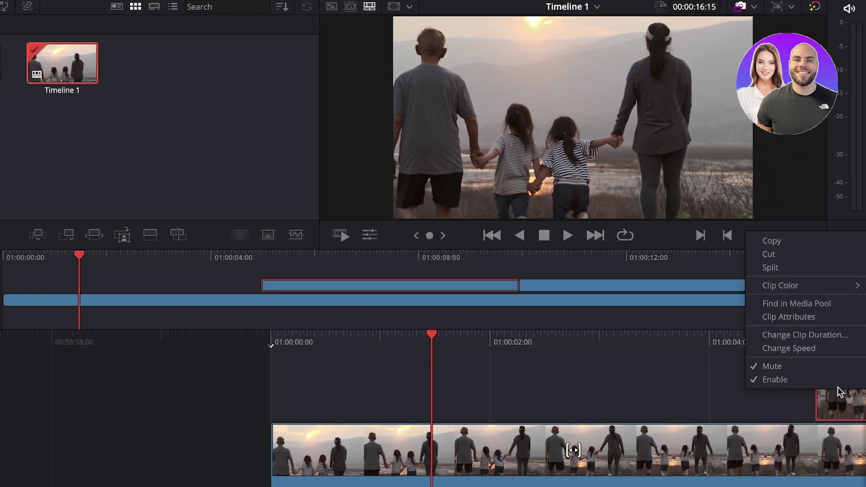
left_click(787, 256)
right_click(438, 299)
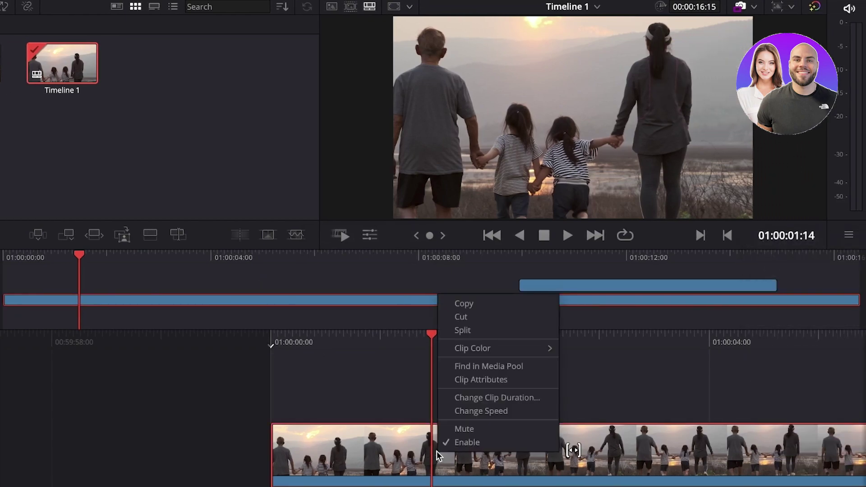
left_click(469, 317)
Drag the family clip back into Timeline 1 so it starts at 01:00:00:00.
mouse_move(262, 374)
left_mouse_down()
mouse_move(212, 404)
mouse_move(255, 383)
left_mouse_up()
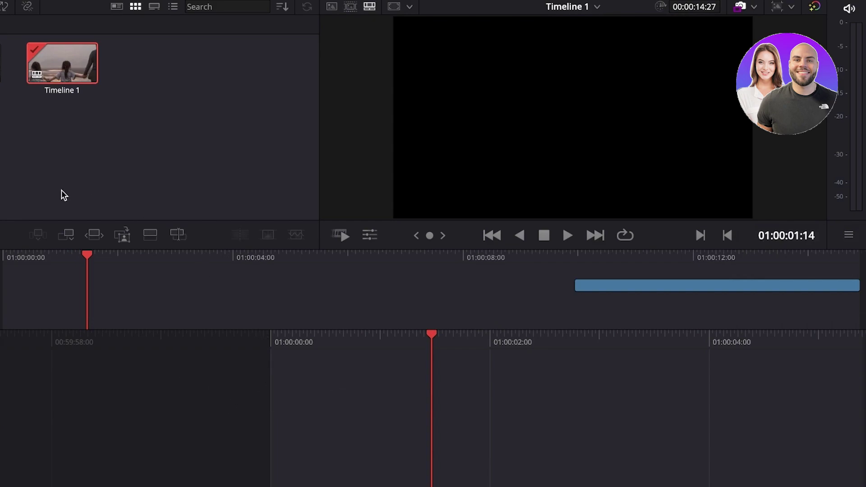
left_click_drag(55, 77, 331, 395)
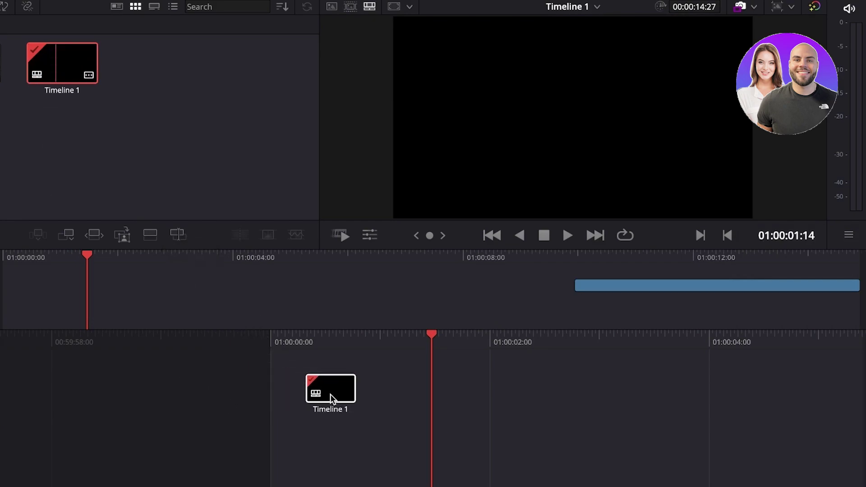
left_click_drag(607, 285, 499, 289)
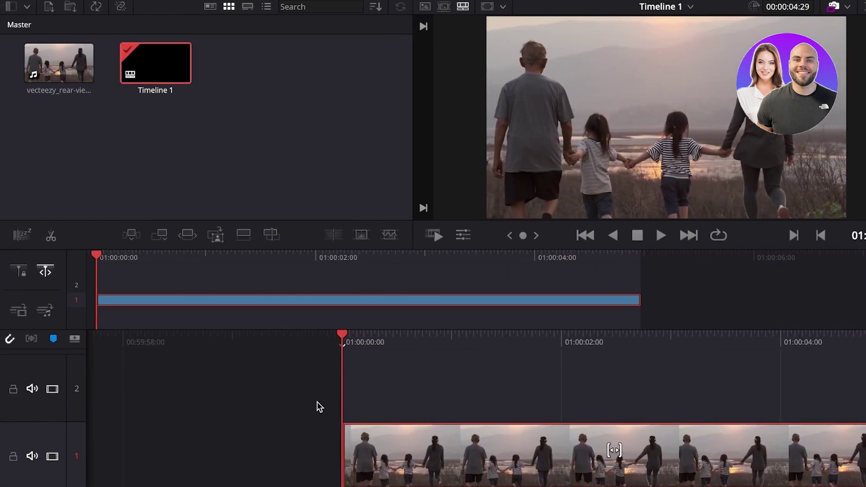
Lock video track 1, deselect the sunset clip, and scrub through the edit back to the start.
left_click(13, 456)
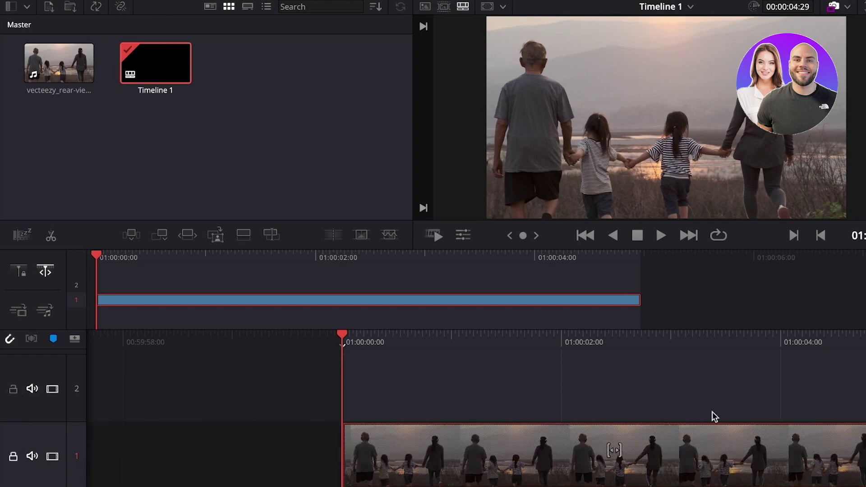
left_click(109, 384)
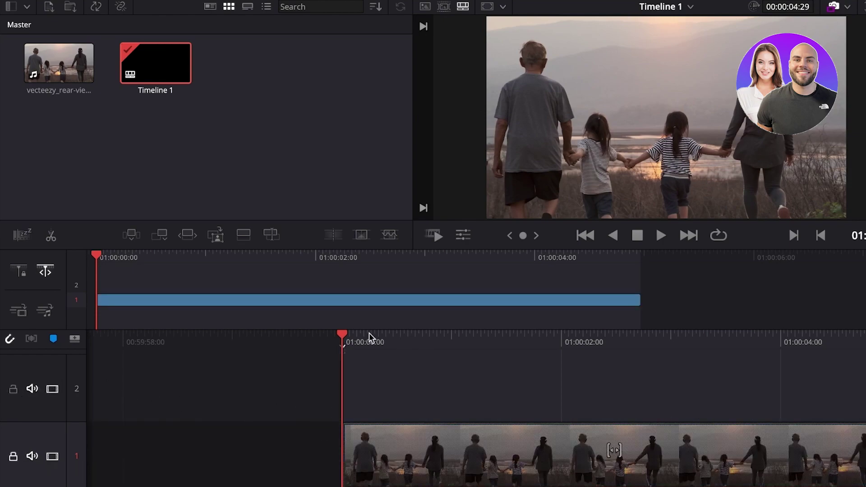
left_click_drag(352, 339, 256, 373)
Move the source clip's in point later in Source Clip view, then play the edit to the end.
left_click(425, 8)
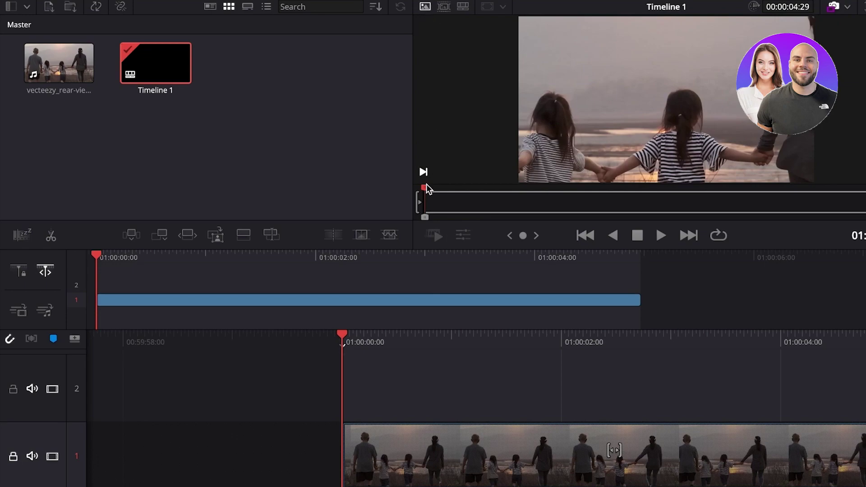
left_click_drag(418, 201, 633, 201)
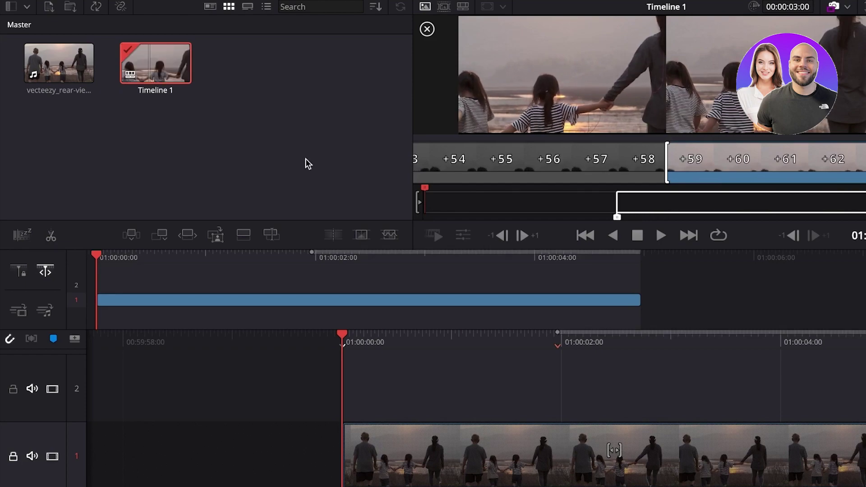
left_click(305, 162)
left_click(659, 236)
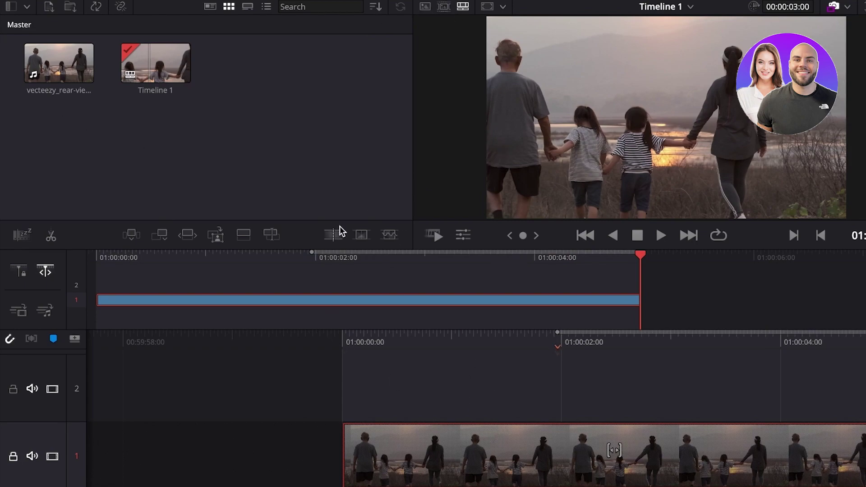
Play and scrub back to about 01:00:02, unlock video track 1, and slip the clip by -01:18.
key("alt+slash")
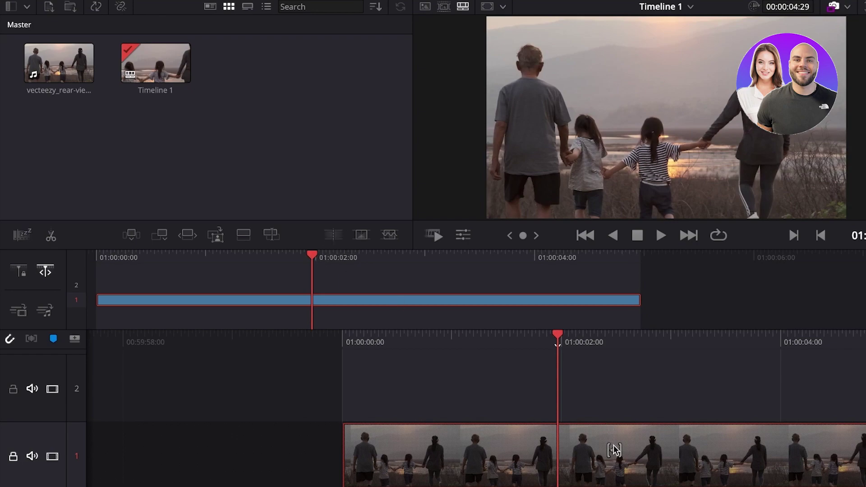
left_click_drag(559, 334, 598, 342)
left_click(658, 236)
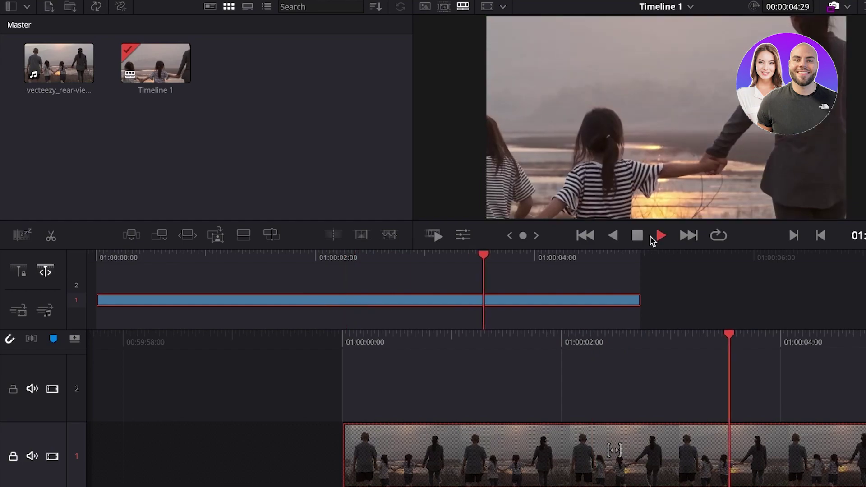
left_click(637, 238)
left_click_drag(771, 338, 574, 374)
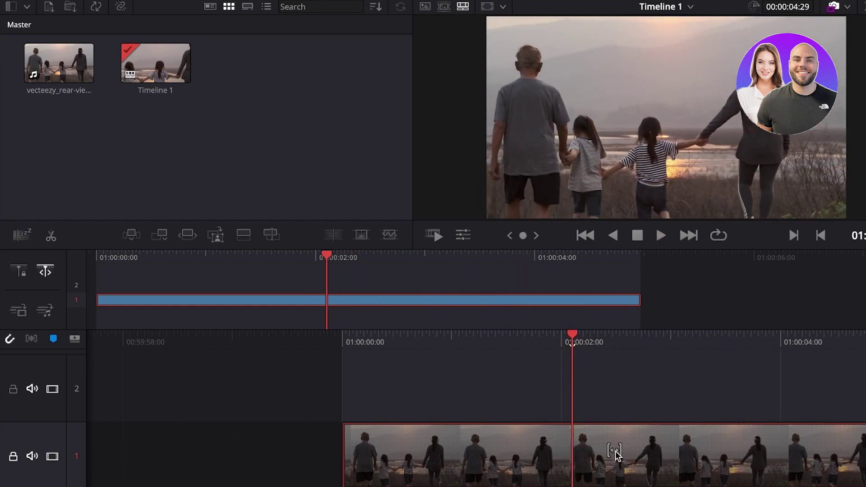
left_click(13, 457)
left_click_drag(614, 449, 620, 450)
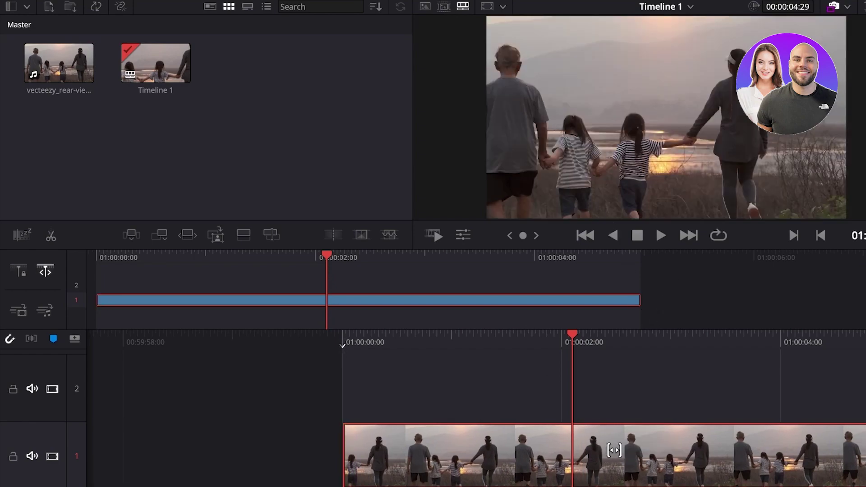
Scrub the sunset clip in the Source Tape viewer and split it near 01:00:02.
left_click(445, 7)
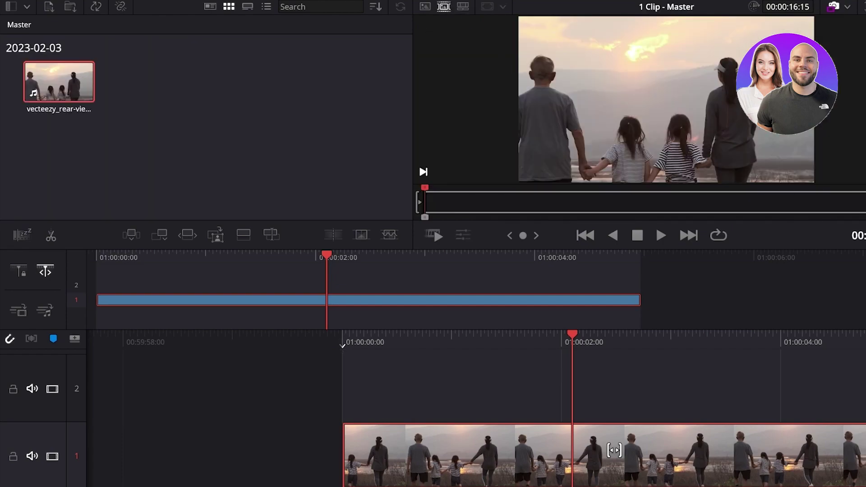
left_click_drag(614, 450, 613, 450)
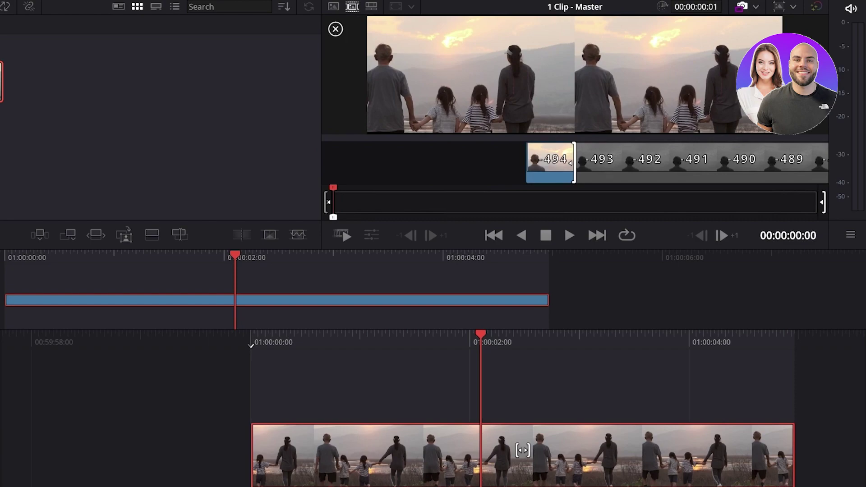
left_click_drag(522, 449, 522, 450)
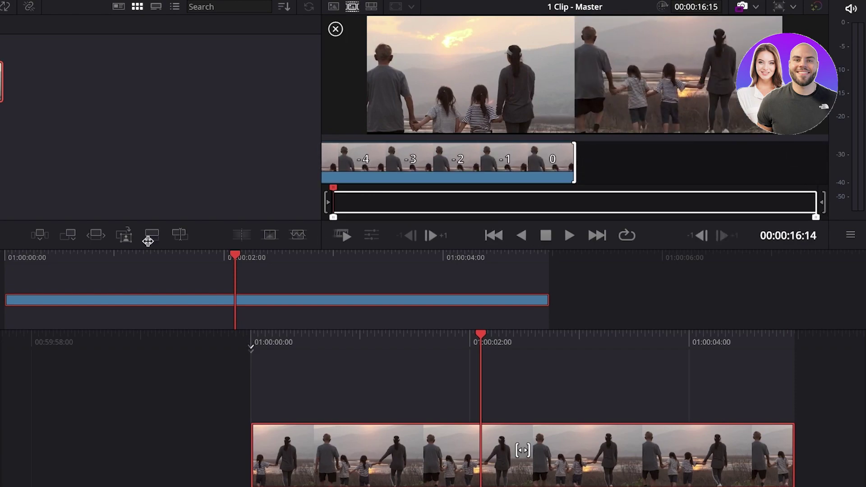
key("ctrl+b")
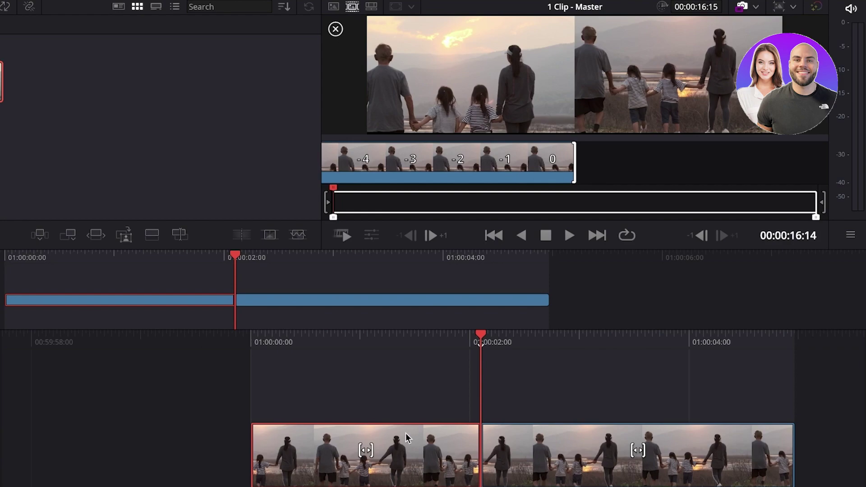
left_click_drag(432, 413, 601, 343)
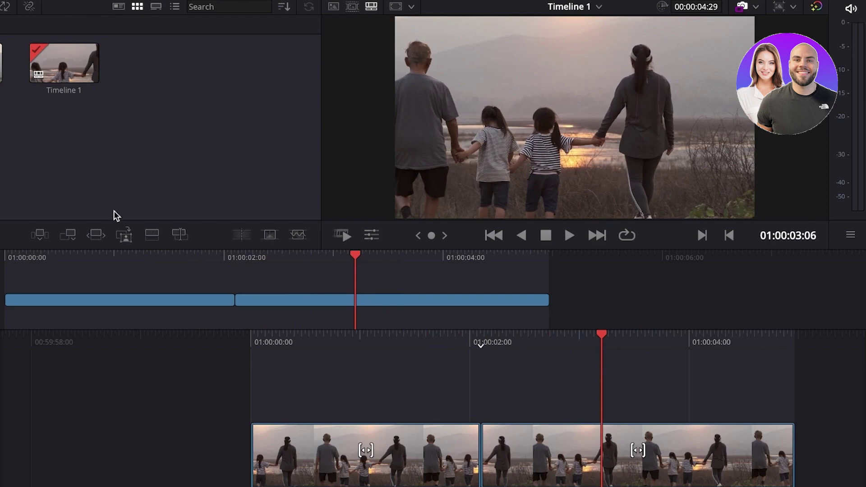
Split the right-hand clip again and cut the third and following clips from the timeline.
key("ctrl+b")
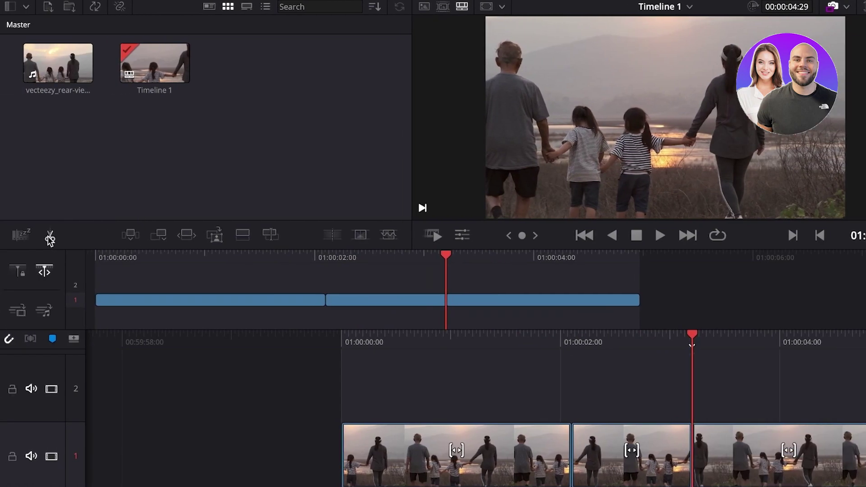
left_click(563, 291)
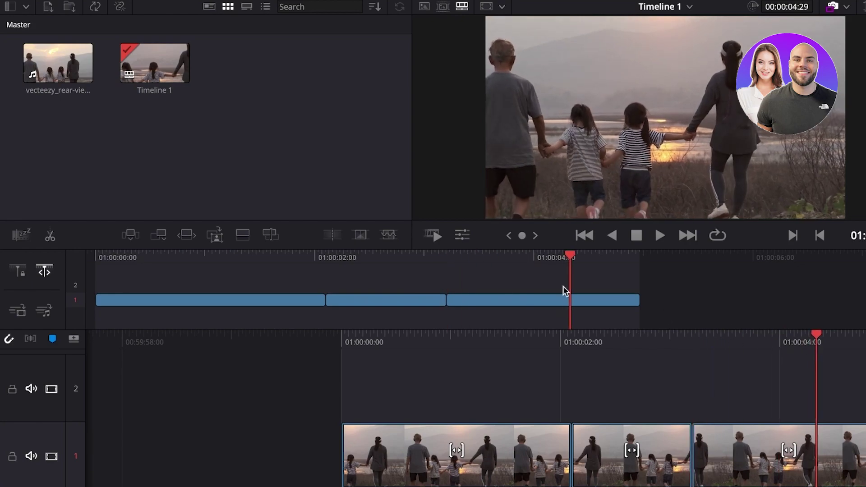
left_click(747, 437)
right_click(748, 458)
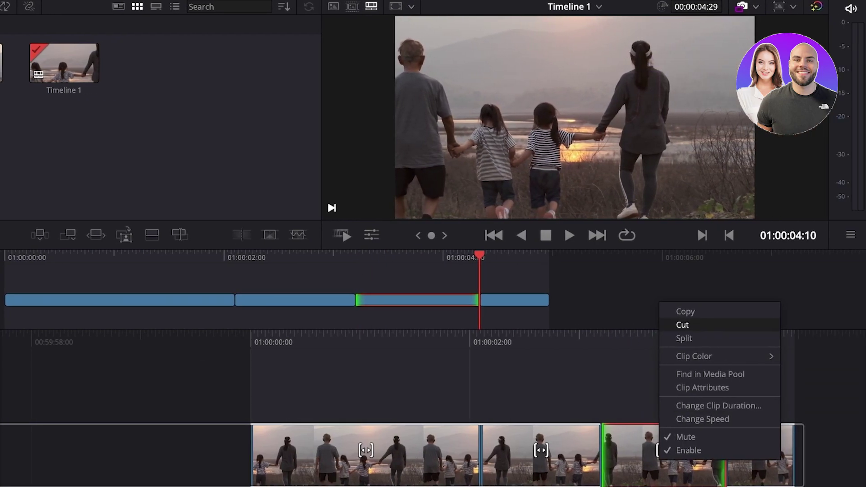
left_click(682, 325)
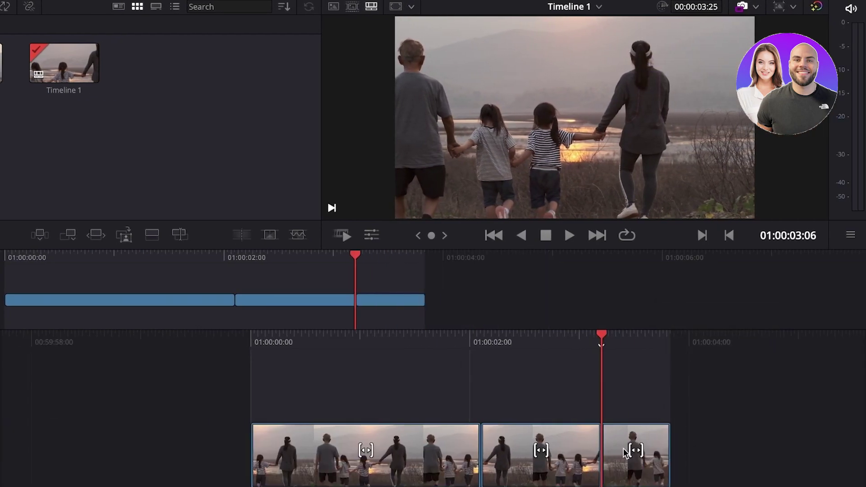
right_click(614, 456)
left_click(633, 325)
right_click(547, 451)
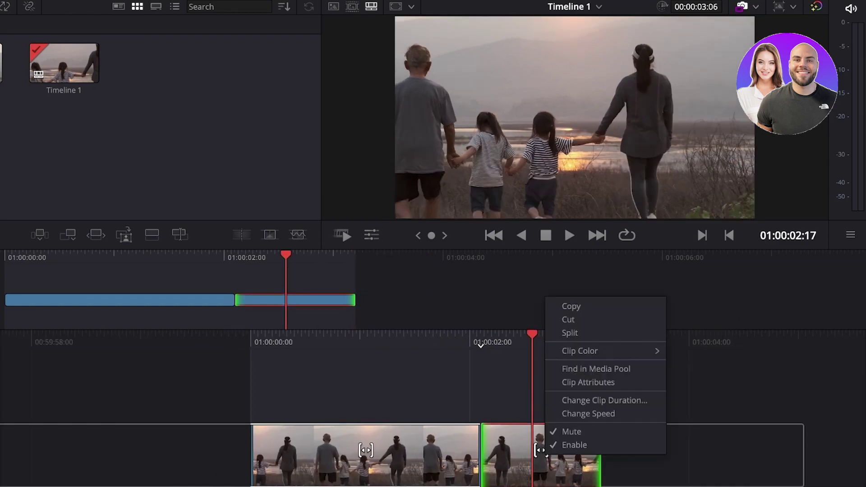
left_click(567, 335)
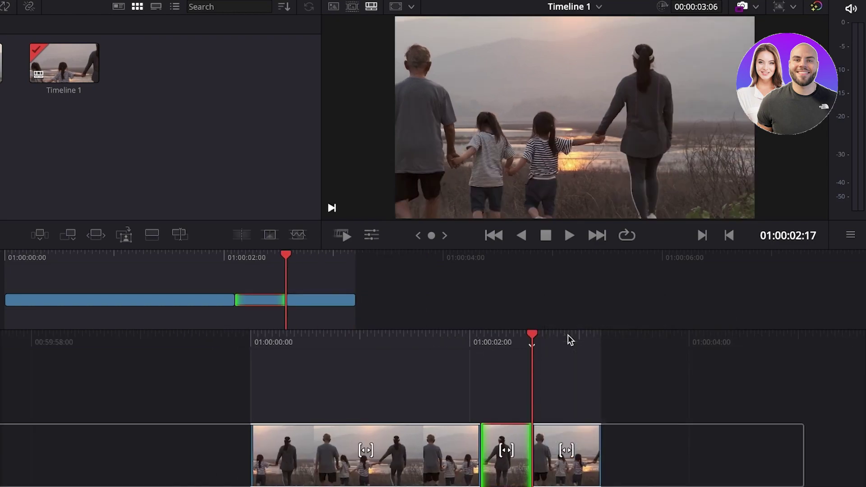
right_click(567, 338)
left_click(592, 338)
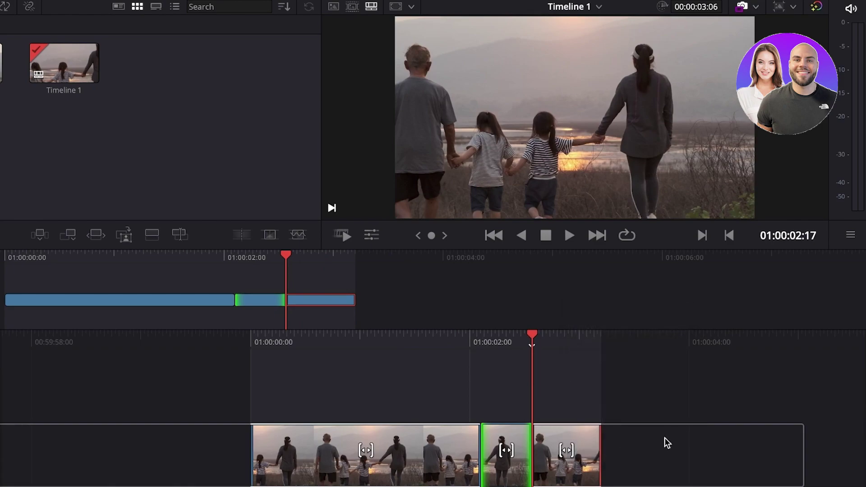
Cut the remaining clips out until the timeline is completely empty.
right_click(345, 449)
left_click(391, 323)
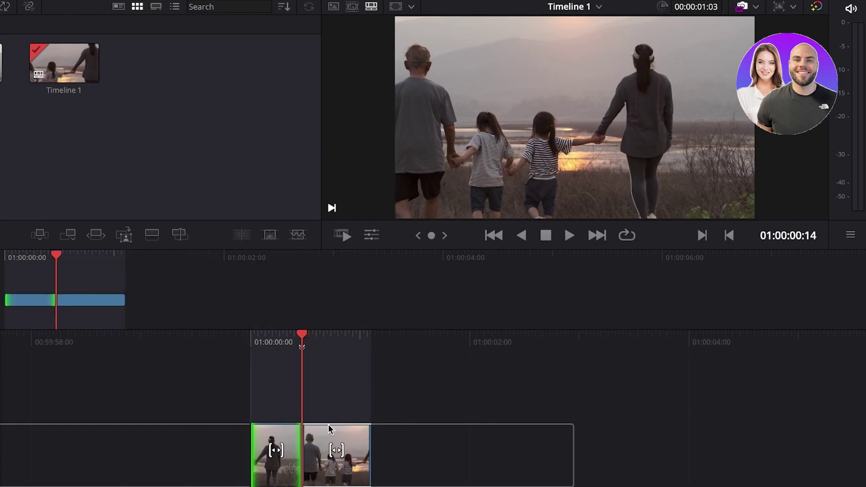
right_click(317, 449)
left_click(378, 316)
right_click(279, 449)
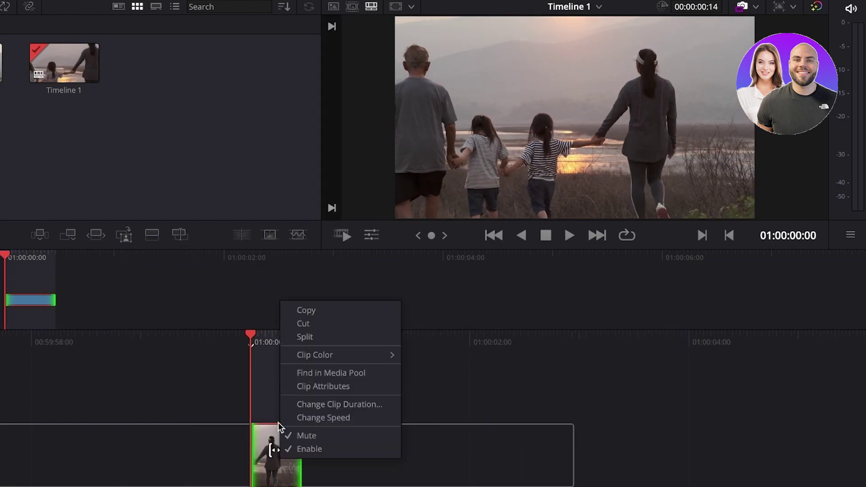
left_click(303, 336)
right_click(277, 449)
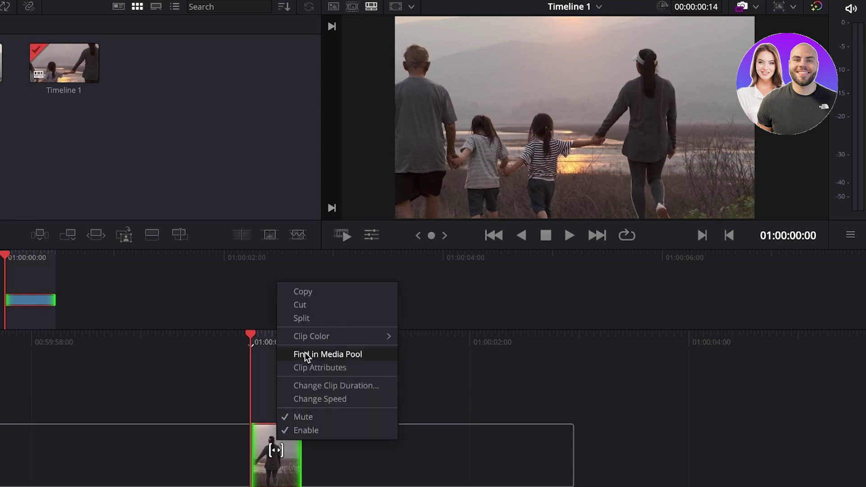
left_click(311, 318)
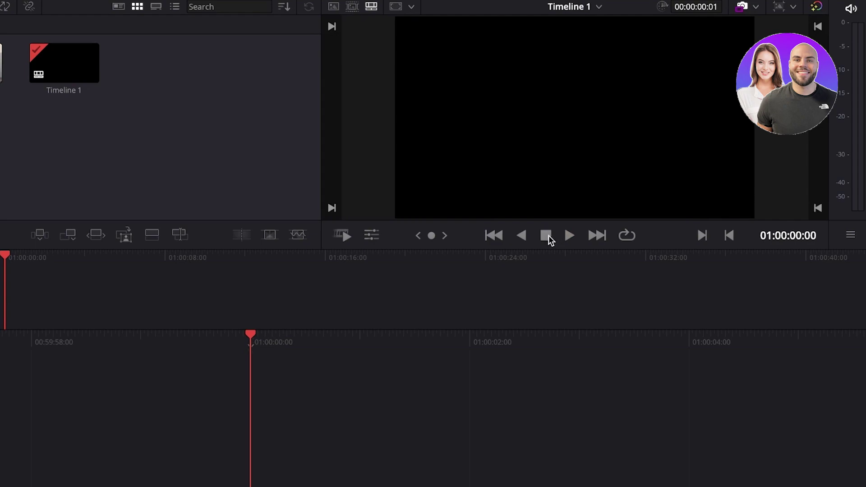
Place the family sunset clip on track 1 at 01:00:00:00 and deselect it.
left_click_drag(1, 63, 82, 316)
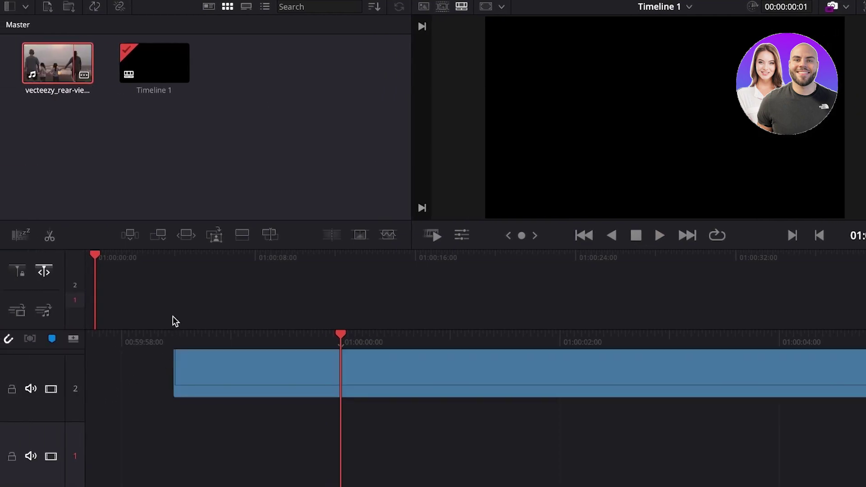
left_click_drag(172, 316, 105, 299)
left_click(107, 297)
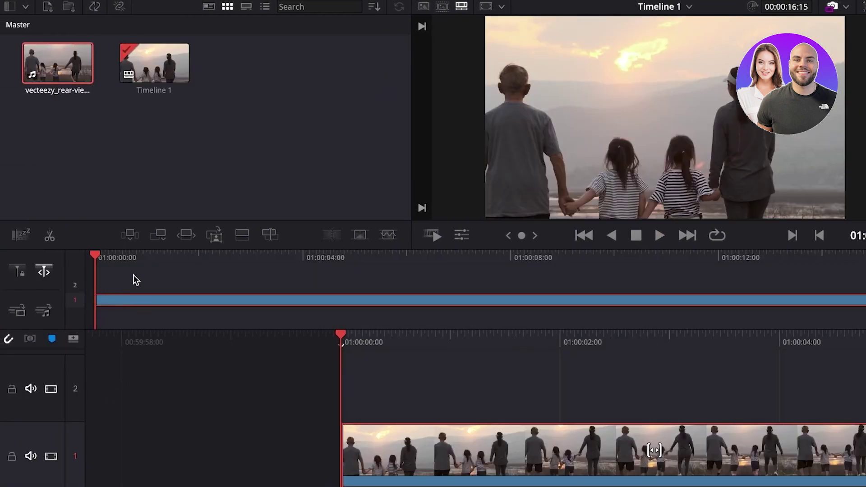
left_click(269, 365)
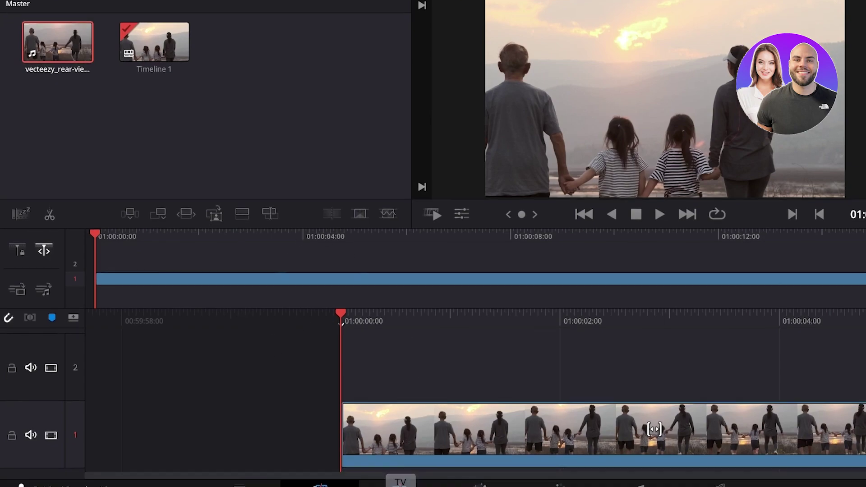
Open the Edit page timeline, scrub the clip and zoom out to view it.
left_click(399, 482)
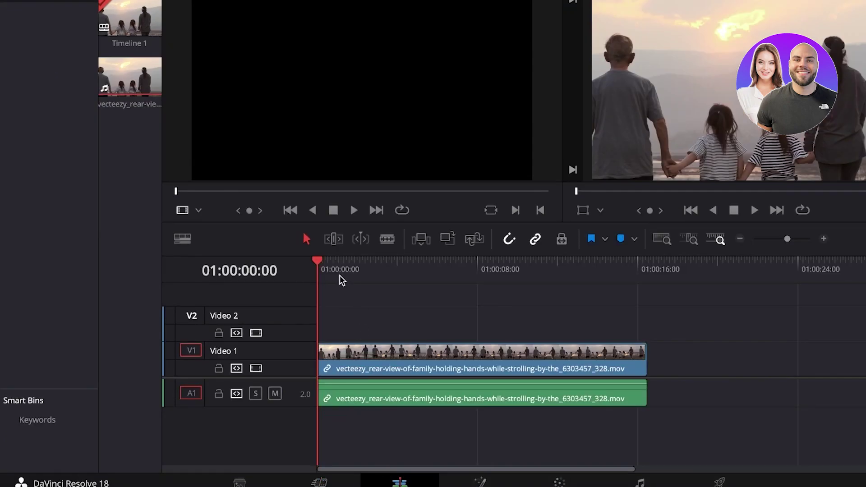
mouse_move(322, 268)
left_mouse_down()
mouse_move(401, 286)
mouse_move(629, 291)
mouse_move(602, 265)
mouse_move(309, 276)
left_mouse_up()
mouse_move(796, 241)
left_mouse_down()
mouse_move(777, 244)
mouse_move(792, 246)
left_mouse_up()
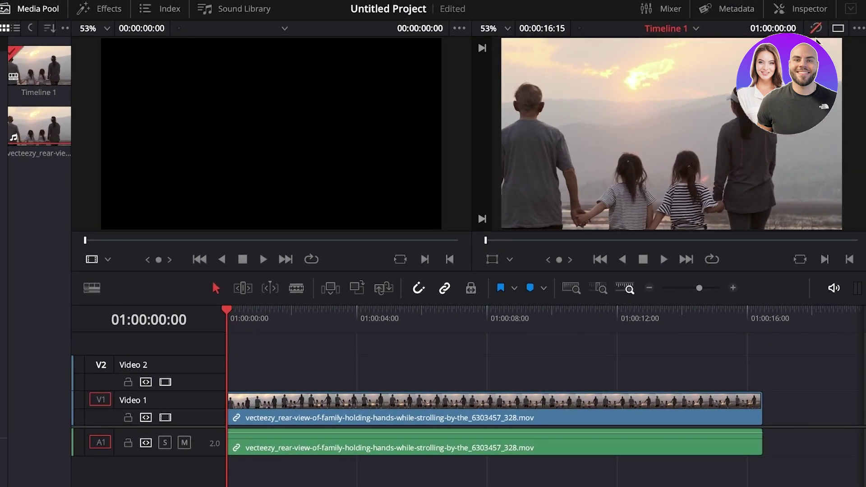
left_click(816, 29)
Select the family clip and try Dynamic Trim and Blade modes around 01:00:01.
left_click(387, 394)
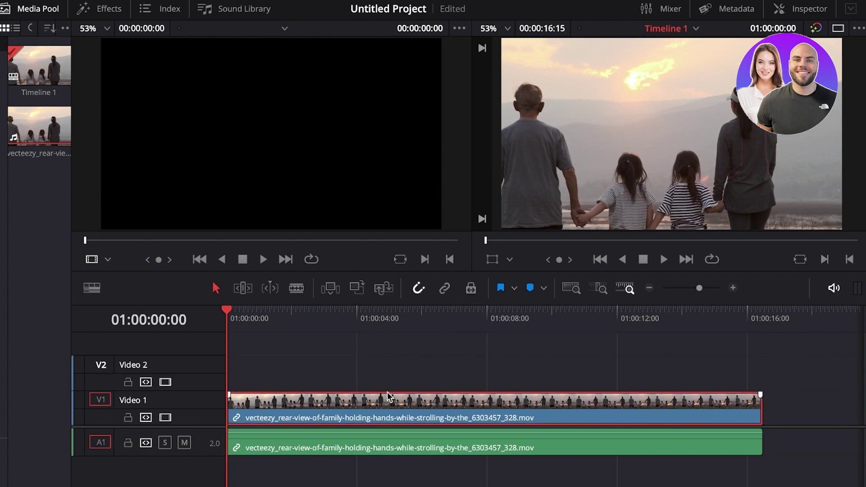
left_click(269, 287)
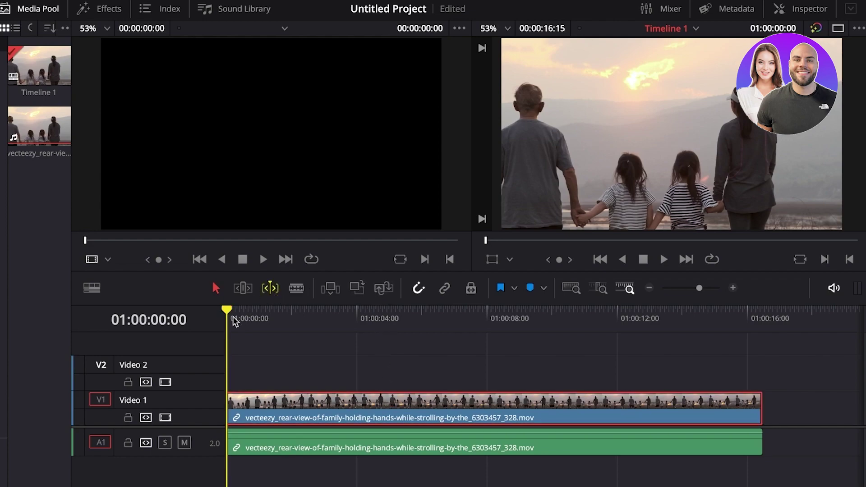
left_click_drag(228, 311, 274, 319)
left_click(270, 288)
left_click(283, 316)
left_click(296, 287)
Play the clip back from the start, then open it on the Fusion page.
key("space")
left_click(643, 260)
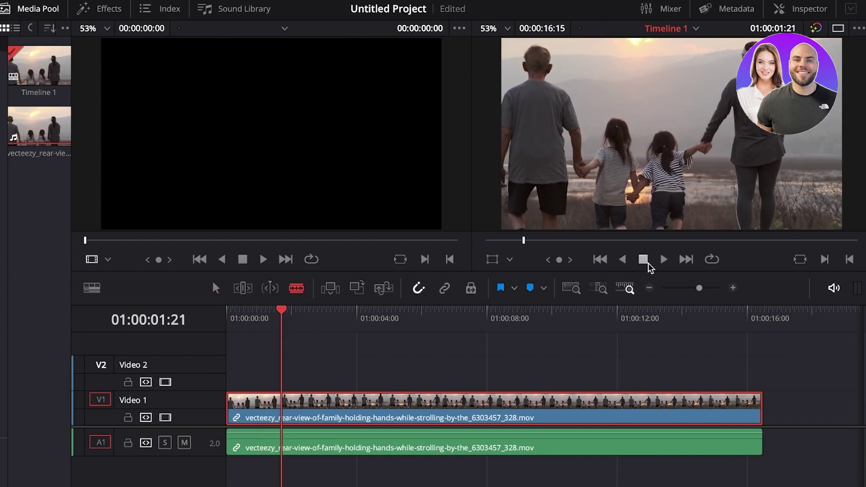
left_click(663, 260)
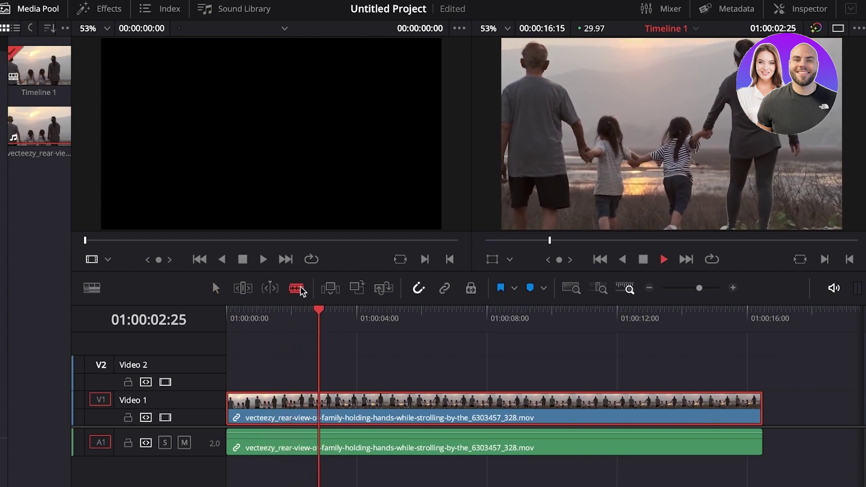
left_click(275, 288)
key("Home")
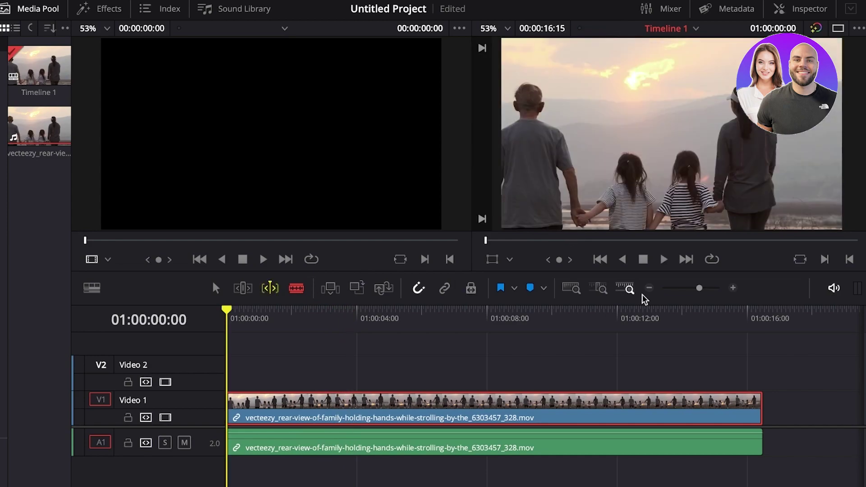
left_click(664, 259)
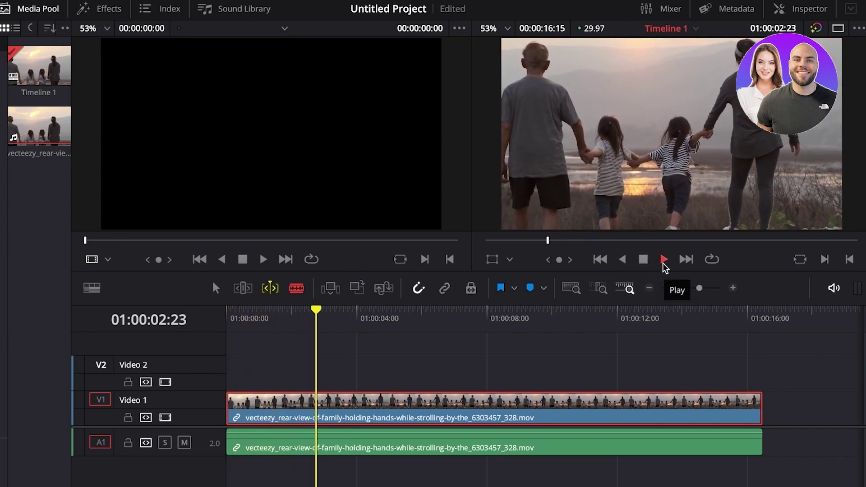
key("shift+5")
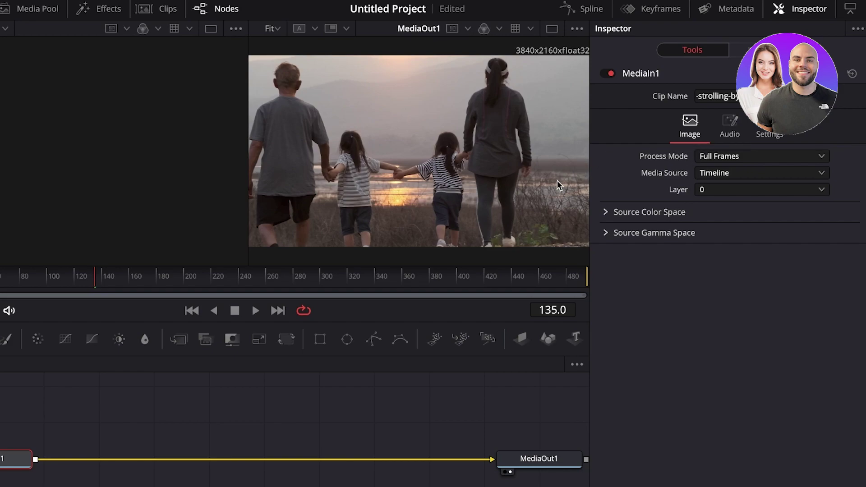
Move the MediaIn1 node up beside Merge1 and select it.
left_click(39, 339)
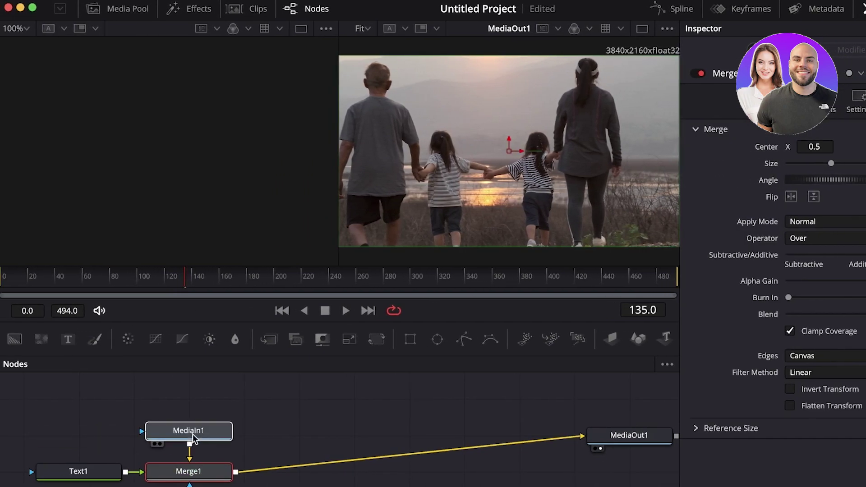
left_click_drag(221, 436, 337, 474)
left_click(361, 432)
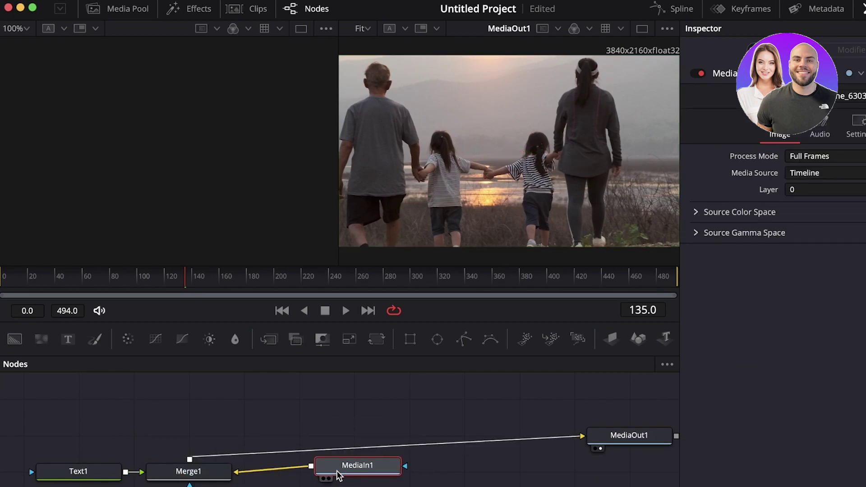
Insert Paint1 after MediaIn1, paint a white squiggle across the family, and reposition the node.
left_click(95, 339)
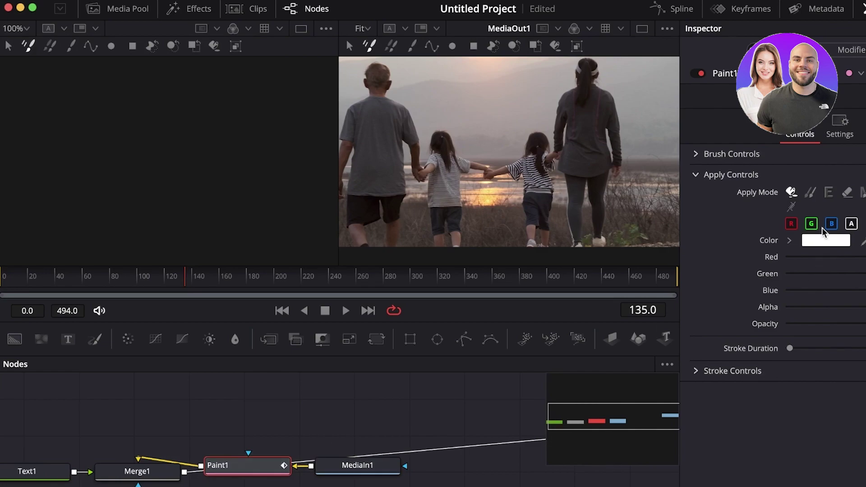
mouse_move(466, 116)
left_mouse_down()
mouse_move(502, 145)
mouse_move(504, 163)
mouse_move(588, 144)
left_mouse_up()
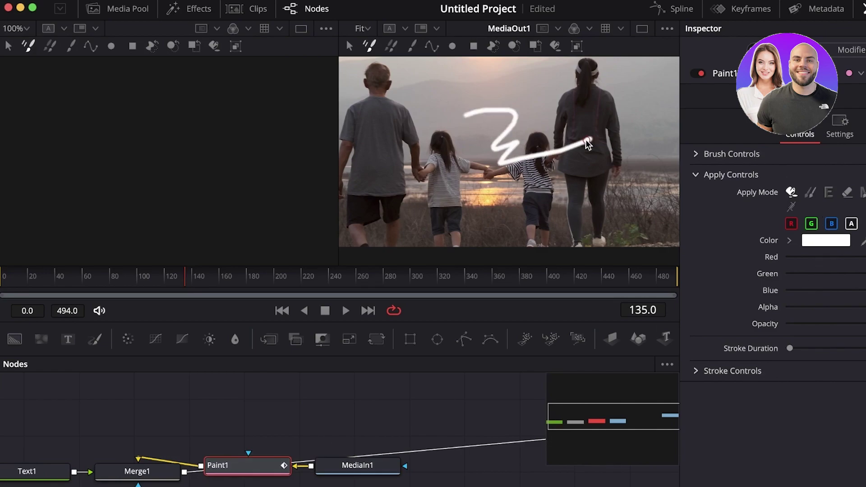
mouse_move(266, 467)
left_mouse_down()
mouse_move(255, 468)
mouse_move(334, 461)
mouse_move(248, 412)
mouse_move(137, 457)
mouse_move(116, 483)
mouse_move(103, 479)
left_mouse_up()
left_click(184, 444)
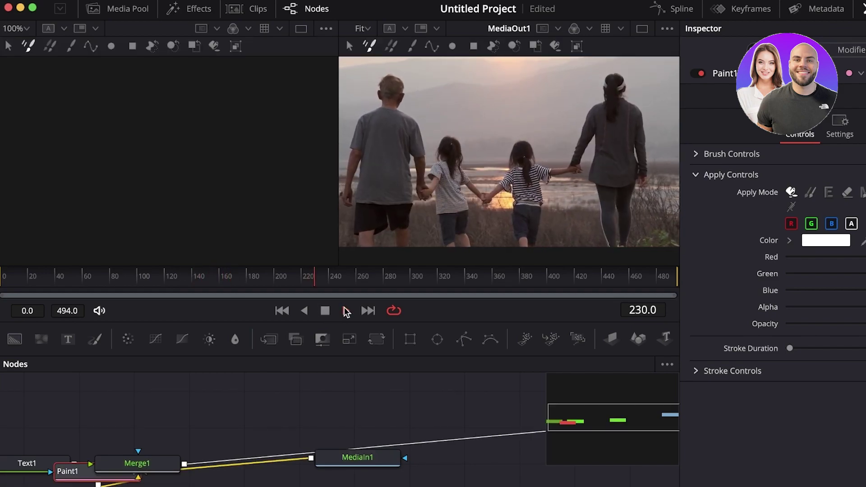
Play back from frame 0 to review the stroke, stopping at frame 20.
left_click(64, 280)
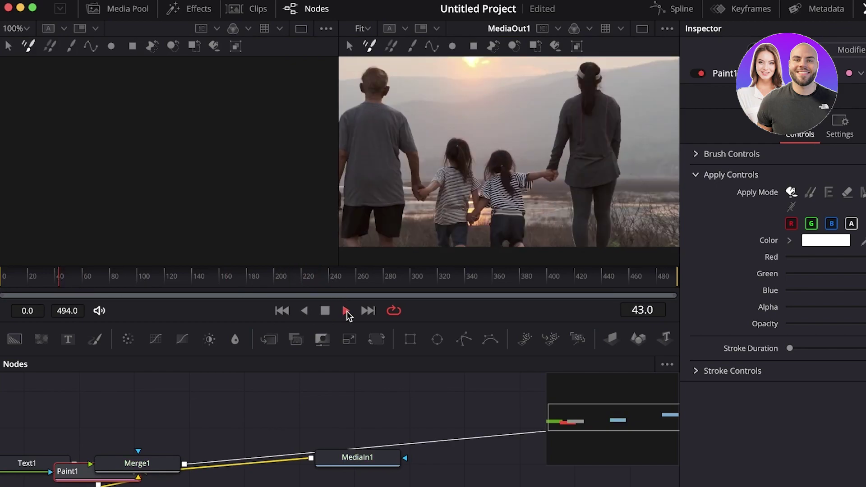
left_click(364, 282)
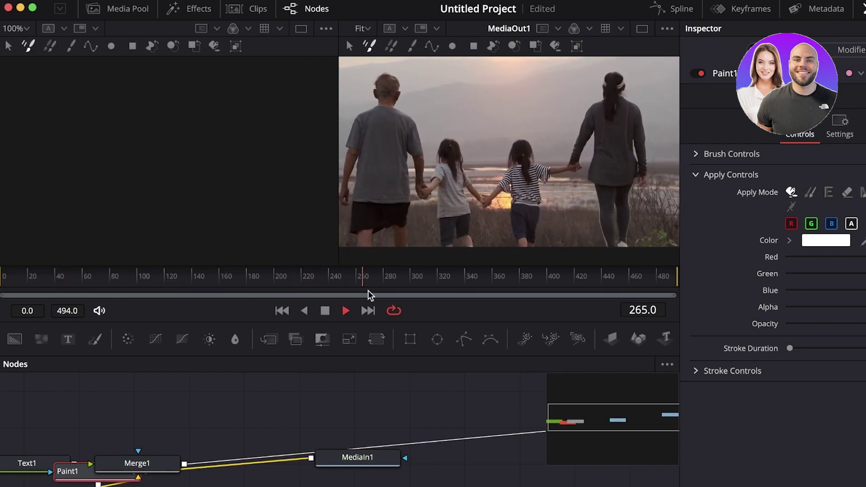
left_click(4, 296)
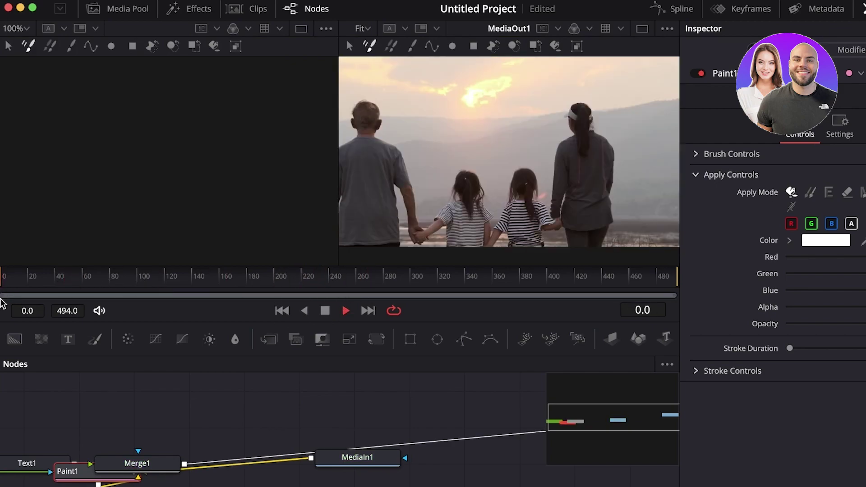
left_click(326, 312)
Set the paint colour to pink and paint strokes across the sunset sky.
left_click(817, 242)
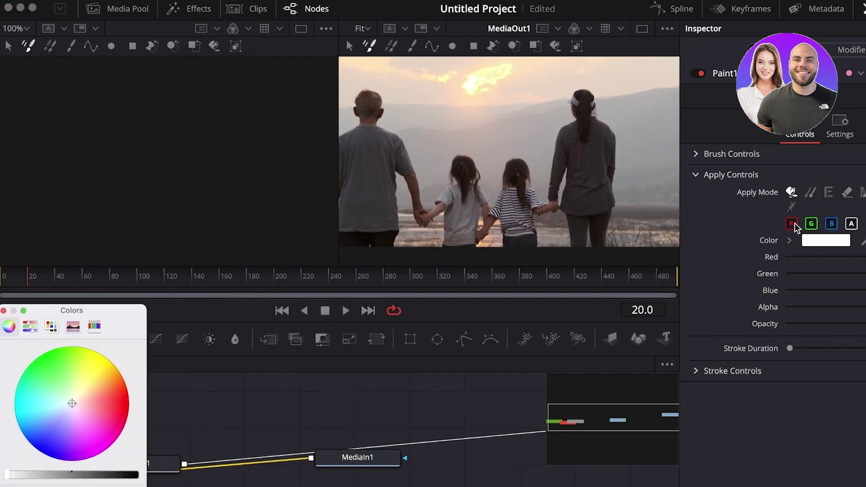
left_click_drag(73, 414, 81, 427)
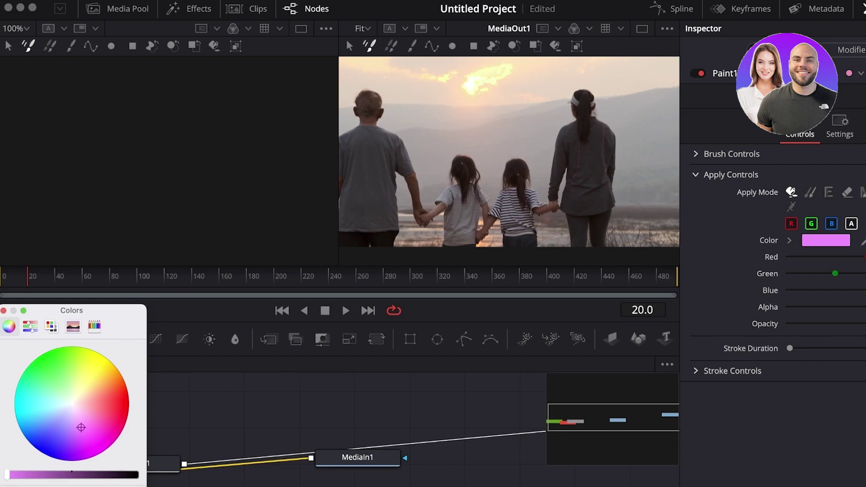
left_click(501, 131)
left_click_drag(500, 131, 481, 135)
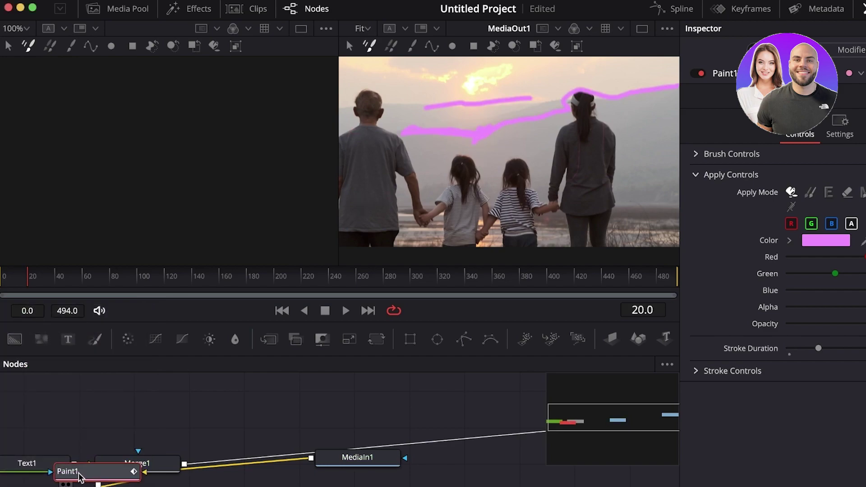
mouse_move(83, 474)
left_mouse_down()
mouse_move(189, 463)
mouse_move(178, 471)
mouse_move(523, 423)
mouse_move(615, 431)
mouse_move(344, 447)
mouse_move(170, 429)
mouse_move(182, 415)
left_mouse_up()
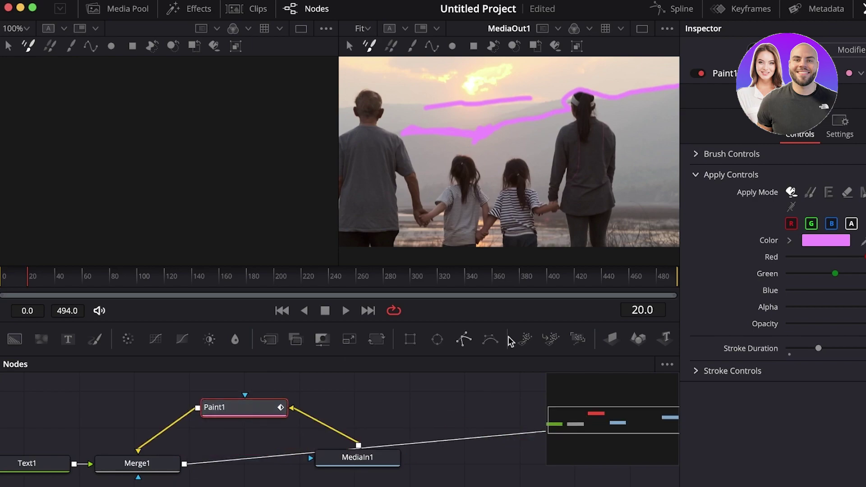
Review playback, then lower the Paint node's blend from 1.0 to 0.9.
left_click(346, 311)
left_click(346, 310)
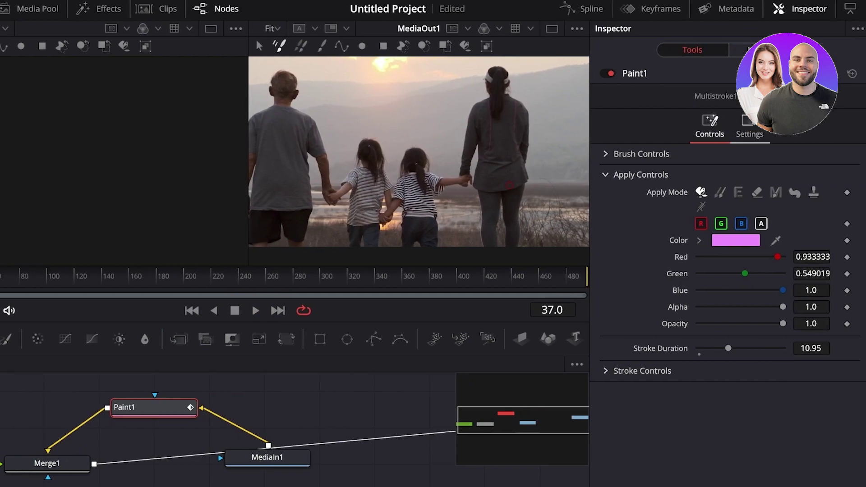
left_click(747, 135)
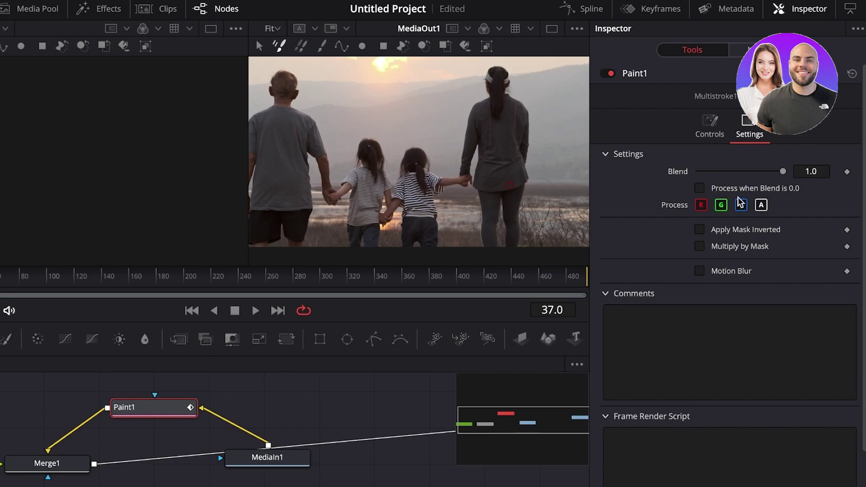
left_click_drag(782, 171, 774, 172)
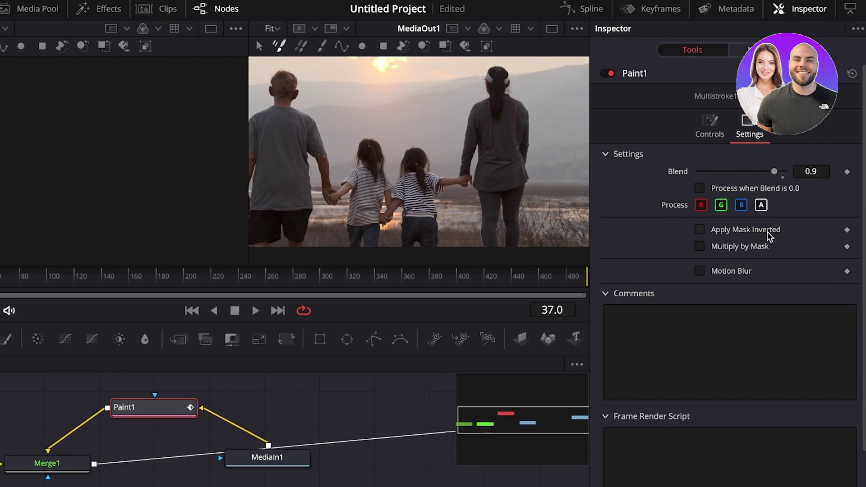
scroll(749, 294, "down", 2)
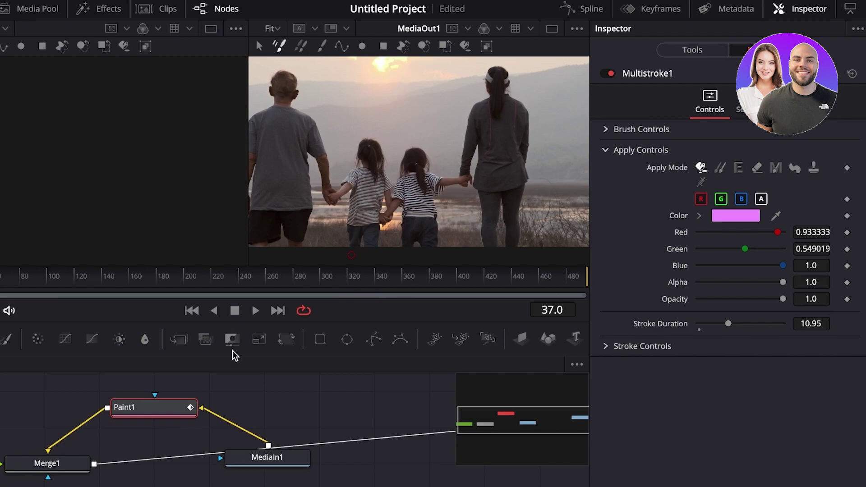
Delete the Paint1 and Merge1 nodes from the Fusion graph.
right_click(187, 405)
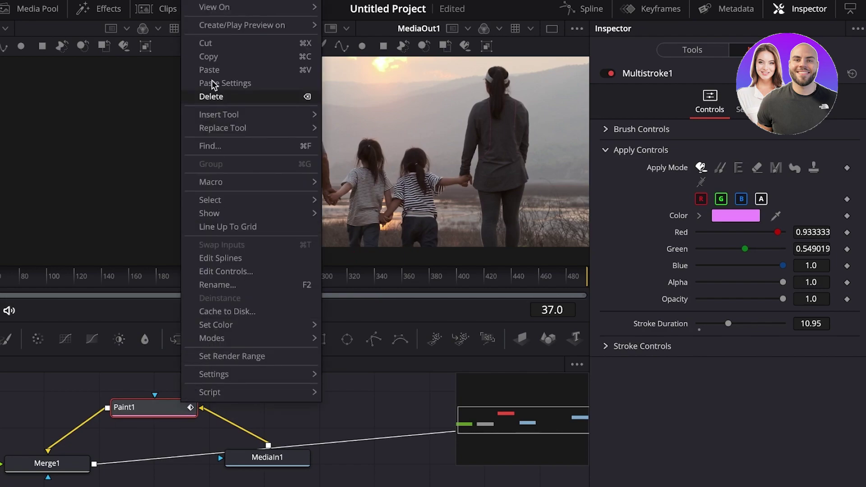
left_click(212, 97)
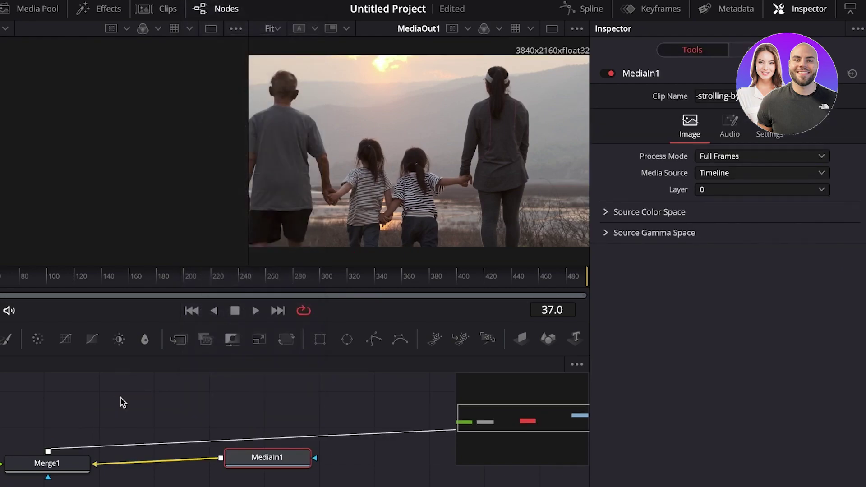
right_click(51, 473)
left_click(86, 164)
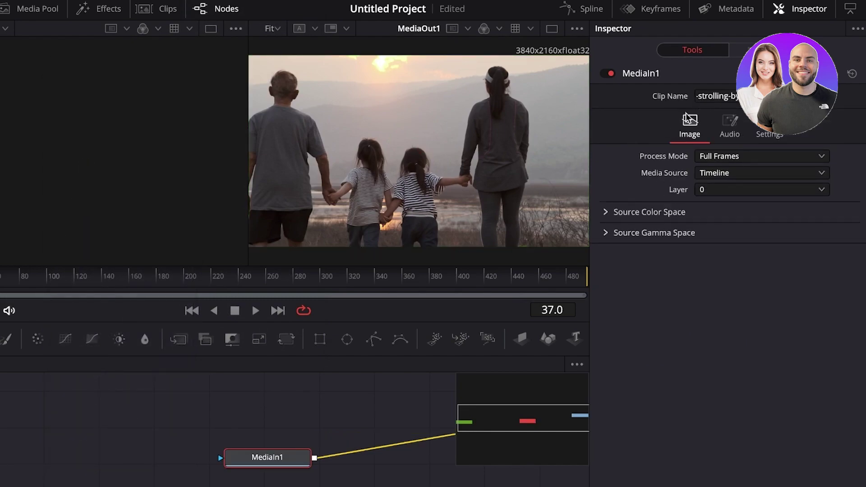
Check the alpha channel view and viewer LUT options, leaving both unchanged.
left_click(484, 29)
left_click(485, 29)
left_click(531, 29)
left_click(531, 29)
On the Color page, start an S-shaped luma curve with upper and lower points.
key("shift+6")
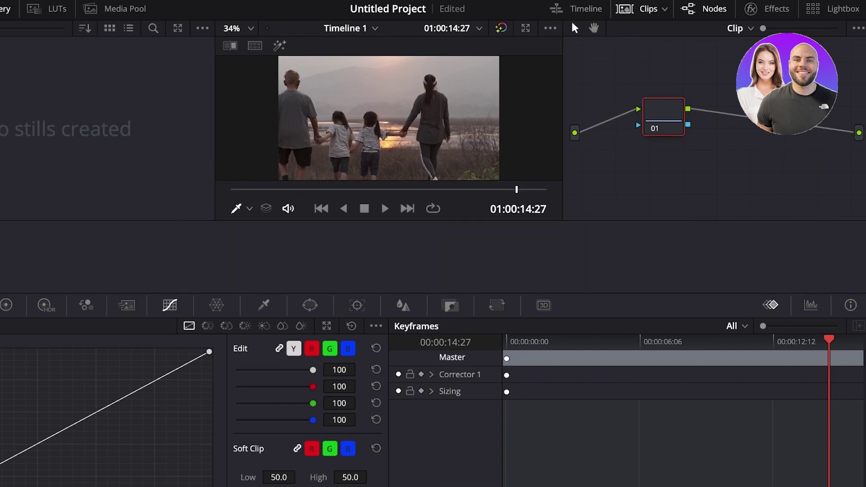
left_click_drag(83, 420, 93, 458)
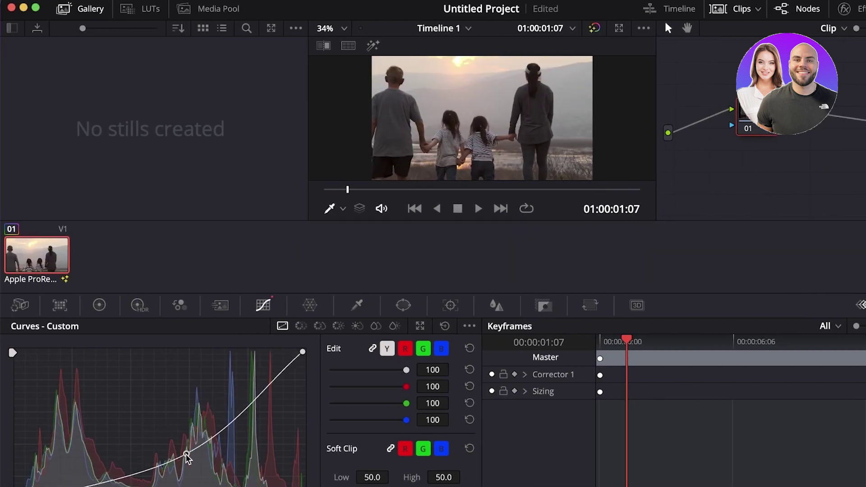
left_click_drag(230, 428, 230, 391)
left_click_drag(230, 356, 249, 354)
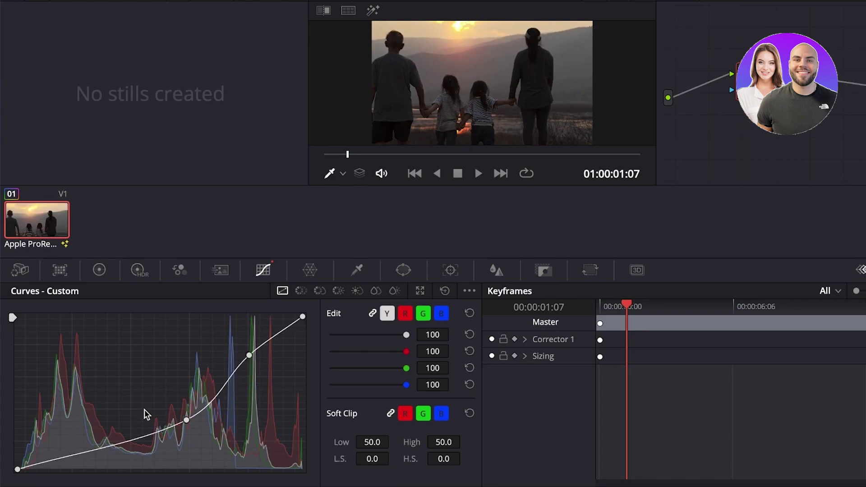
mouse_move(86, 445)
left_mouse_down()
mouse_move(77, 408)
mouse_move(82, 444)
left_mouse_up()
Refine the shadow, midtone and white points to finish the custom luma curve.
left_click_drag(173, 424, 155, 423)
mouse_move(82, 444)
left_mouse_down()
mouse_move(68, 435)
mouse_move(71, 446)
mouse_move(75, 437)
left_mouse_up()
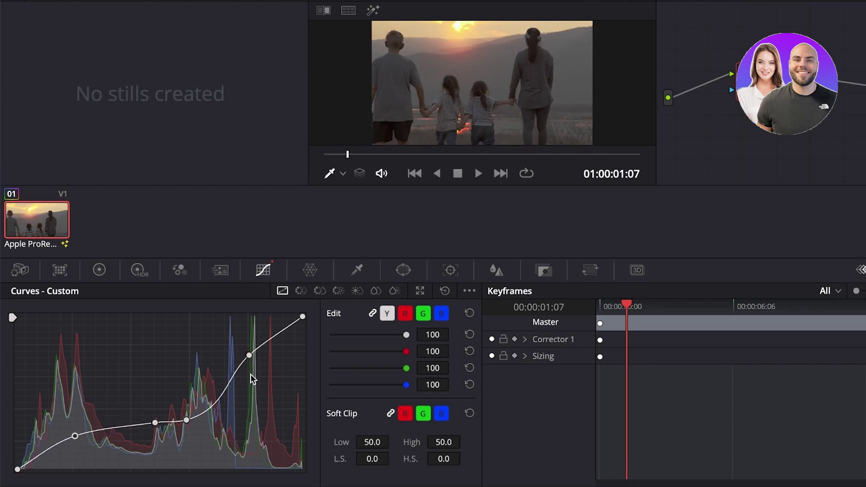
left_click_drag(251, 356, 254, 376)
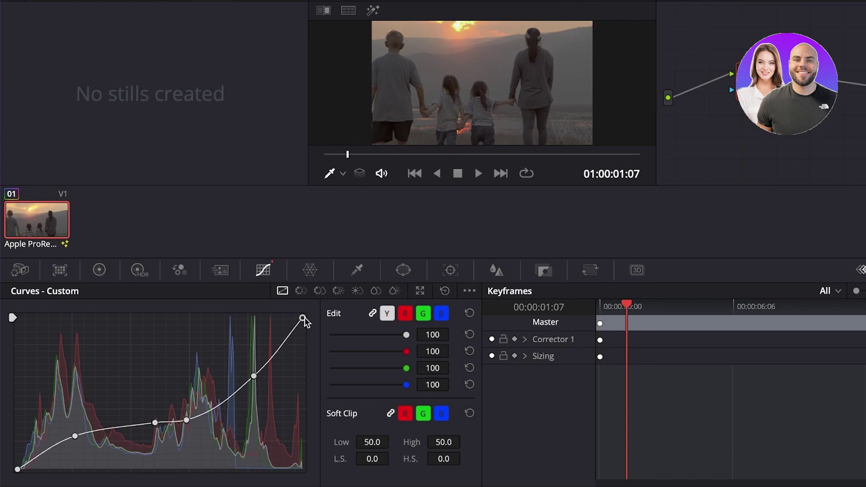
left_click_drag(303, 318, 302, 370)
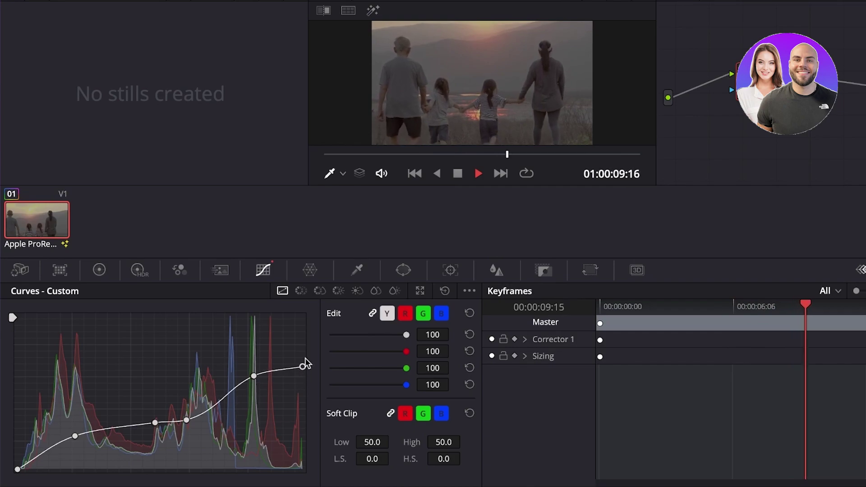
left_click_drag(302, 366, 302, 325)
left_click_drag(253, 375, 259, 349)
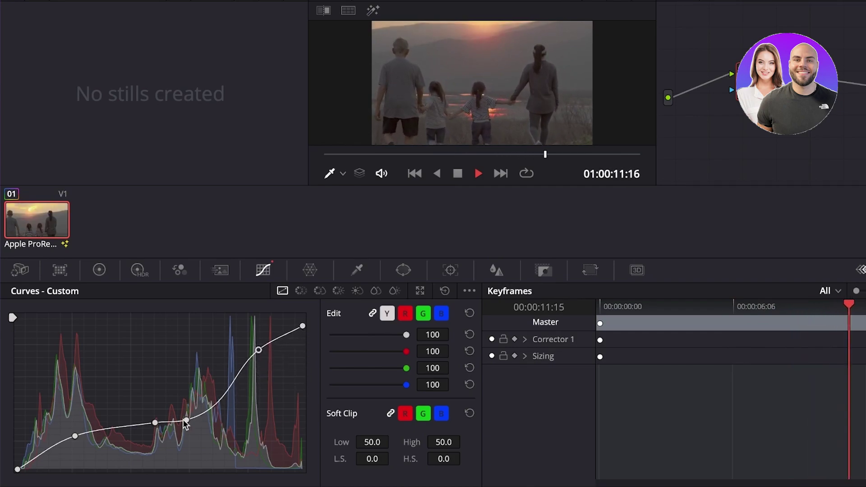
left_click_drag(185, 423, 205, 364)
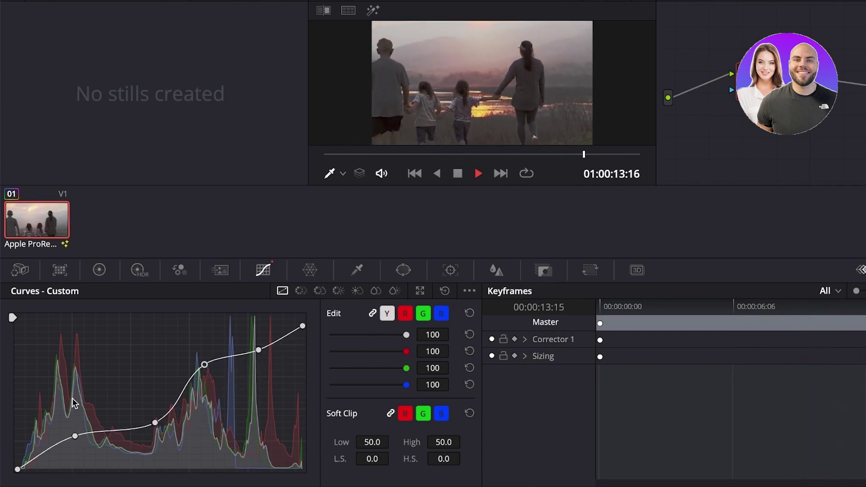
mouse_move(74, 436)
left_mouse_down()
mouse_move(56, 359)
mouse_move(77, 412)
mouse_move(70, 430)
left_mouse_up()
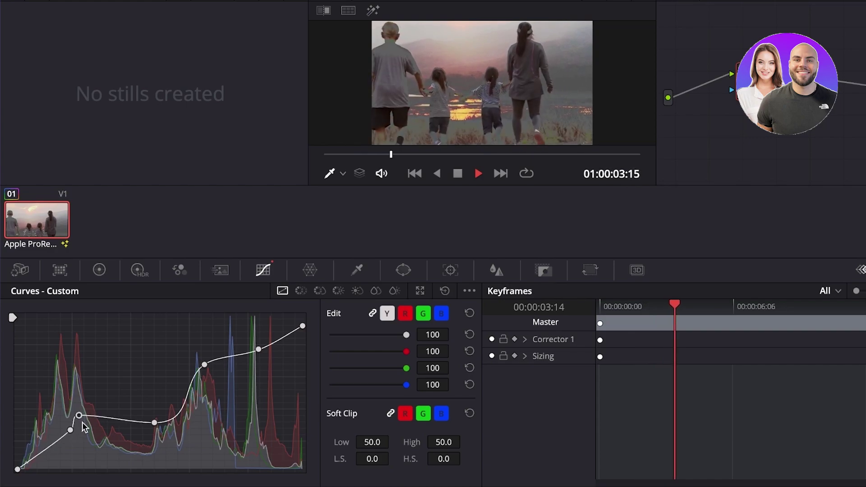
Test red curve intensity at 0 then 100, check green, and set luma intensity to 85.
left_click(405, 313)
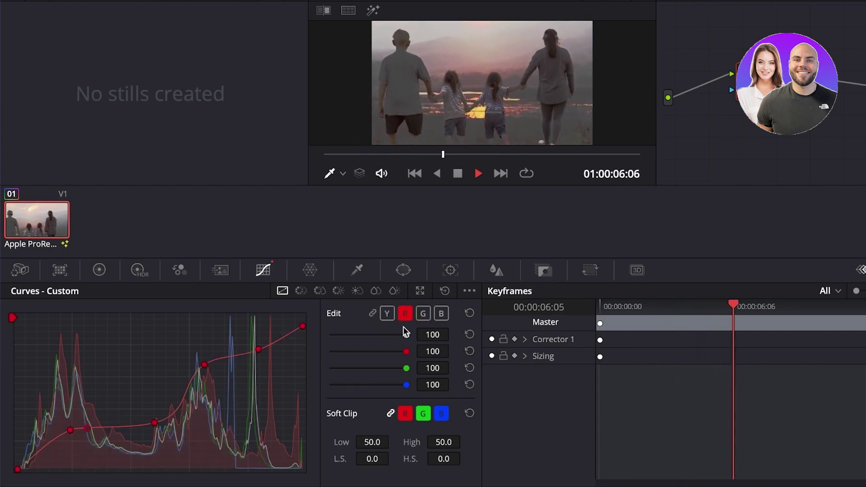
left_click_drag(406, 351, 311, 365)
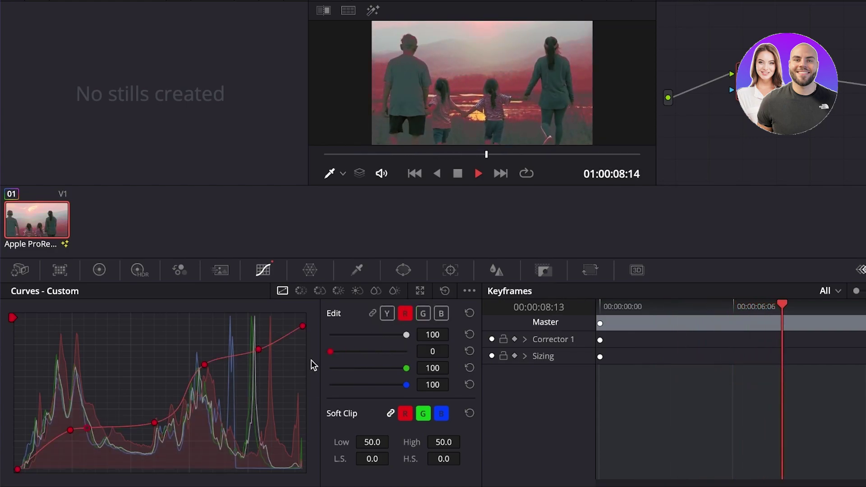
left_click(469, 351)
left_click(423, 312)
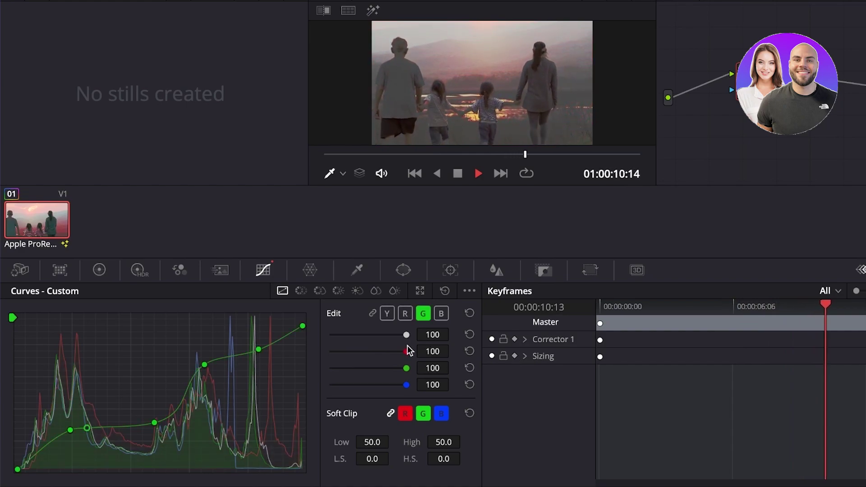
left_click(387, 313)
mouse_move(406, 334)
left_mouse_down()
mouse_move(386, 335)
mouse_move(395, 335)
left_mouse_up()
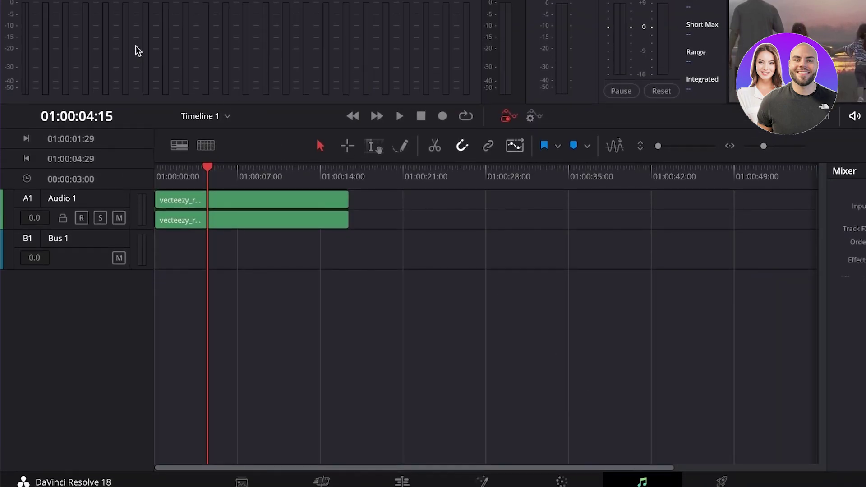
left_click_drag(259, 219, 228, 203)
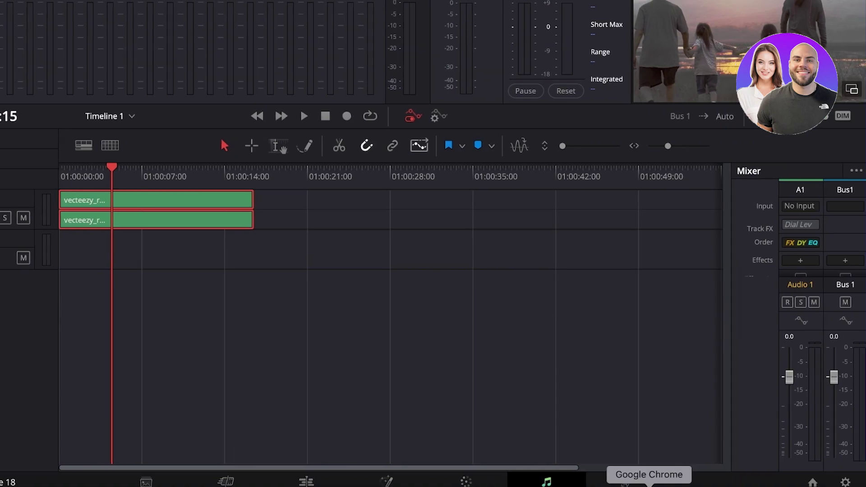
Keep the Deliver render at QuickTime H.264, 1920 x 1080 HD, and cancel Browse.
left_click(626, 478)
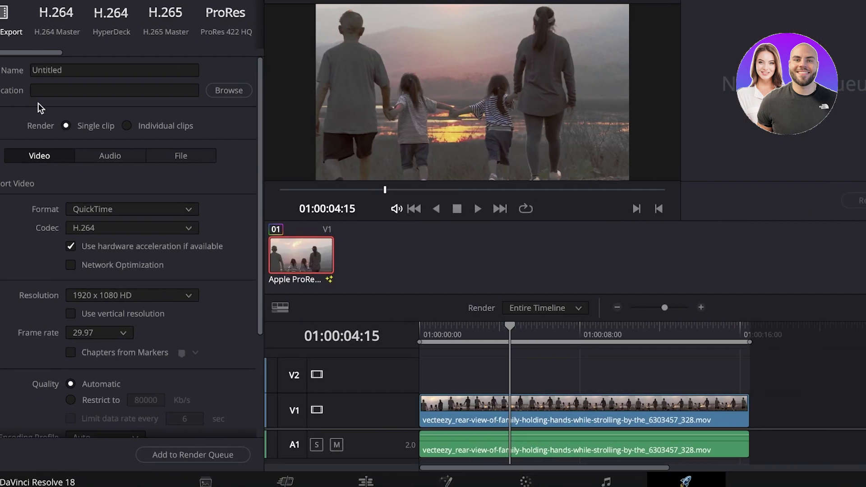
scroll(72, 104, "down", 2)
scroll(90, 124, "up", 2)
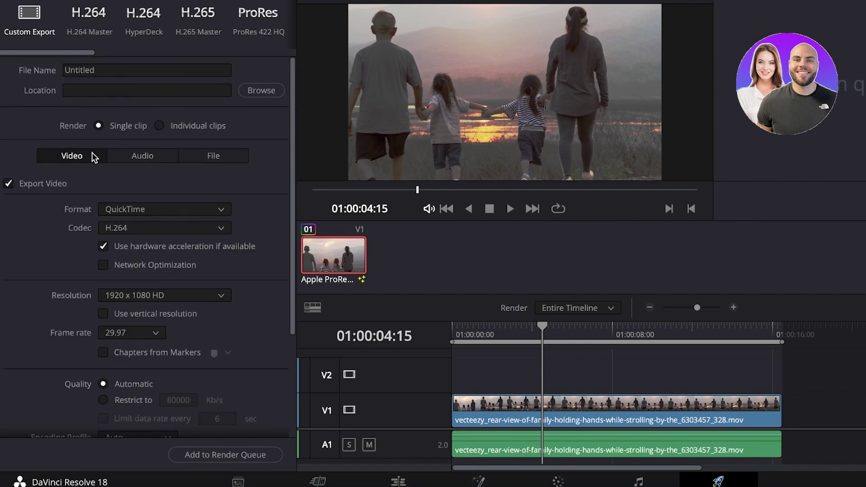
scroll(226, 157, "down", 3)
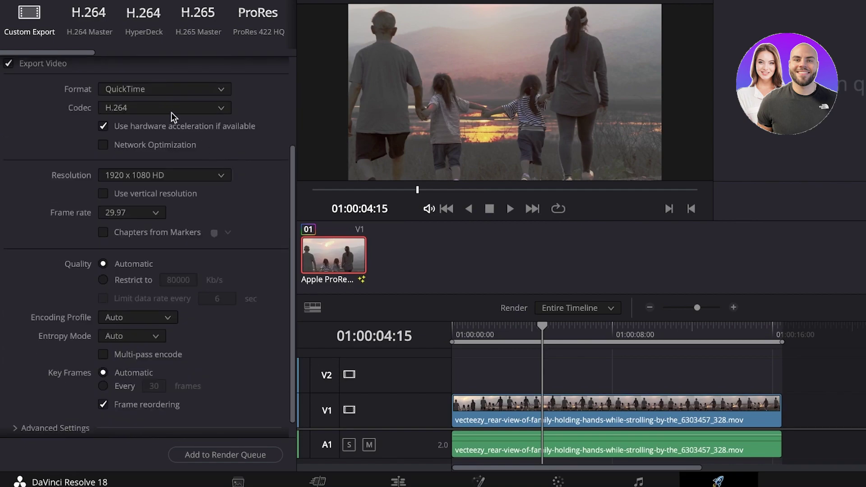
scroll(171, 170, "down", 1)
left_click(160, 156)
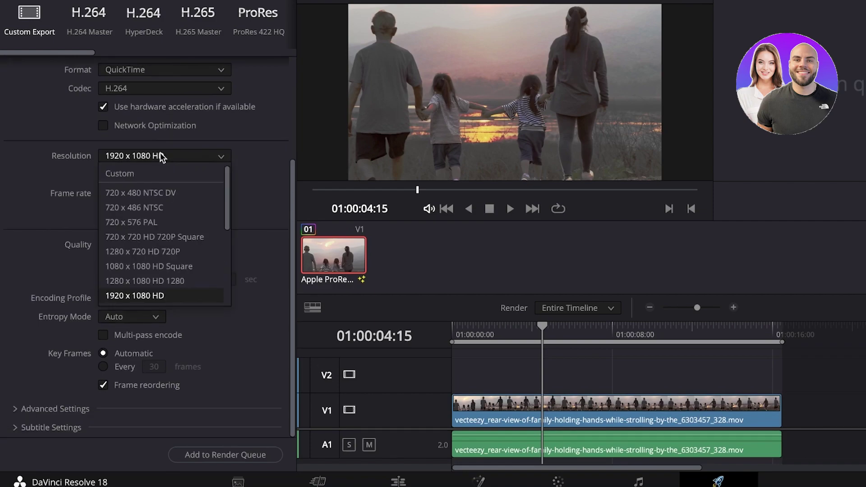
left_click(239, 180)
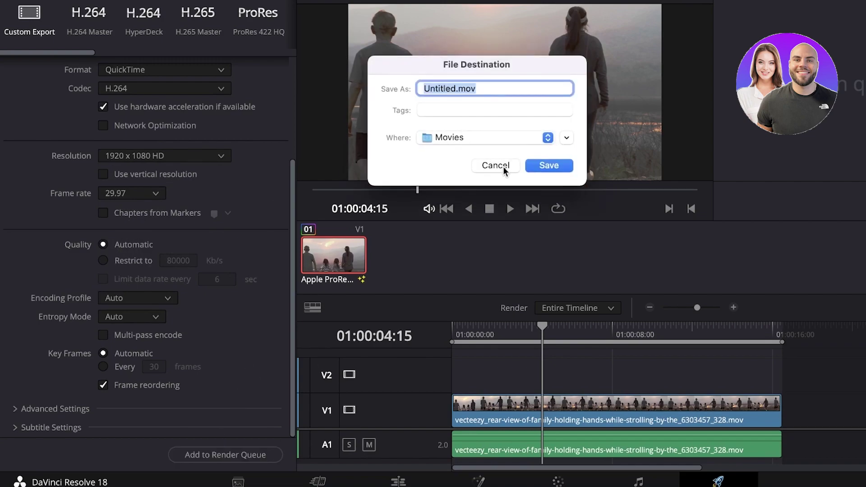
left_click(501, 166)
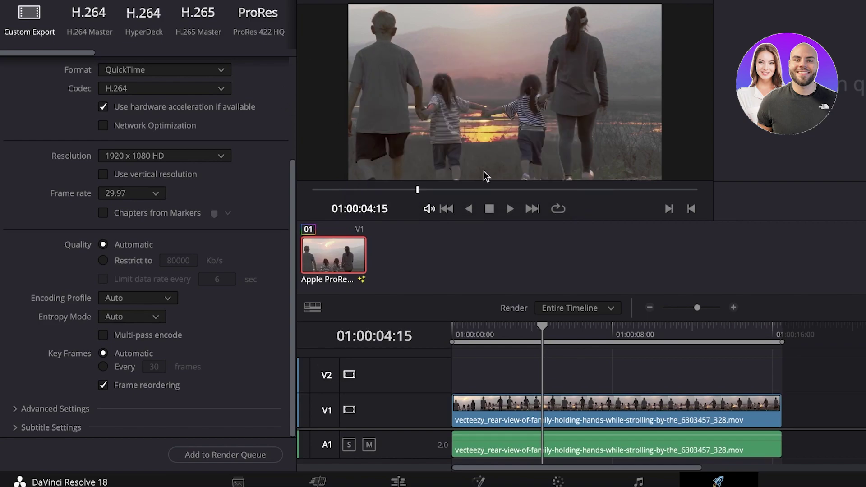